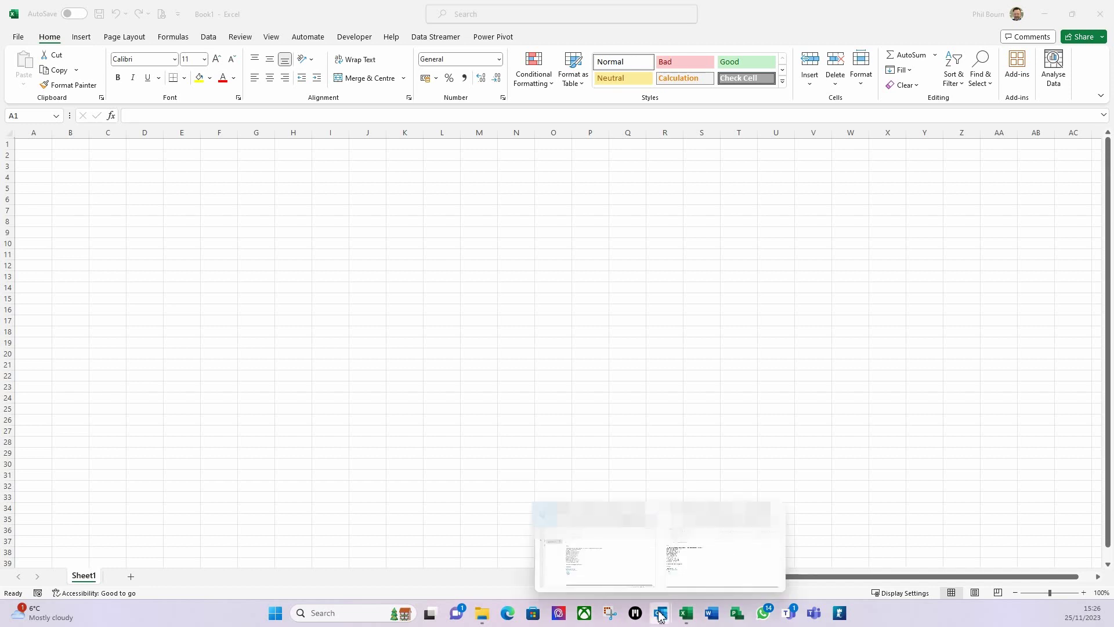
Select the twelve team member lines in the Outlook team details email, then return to Excel
{"action": "mouse_move", "coordinate": [717, 569]}
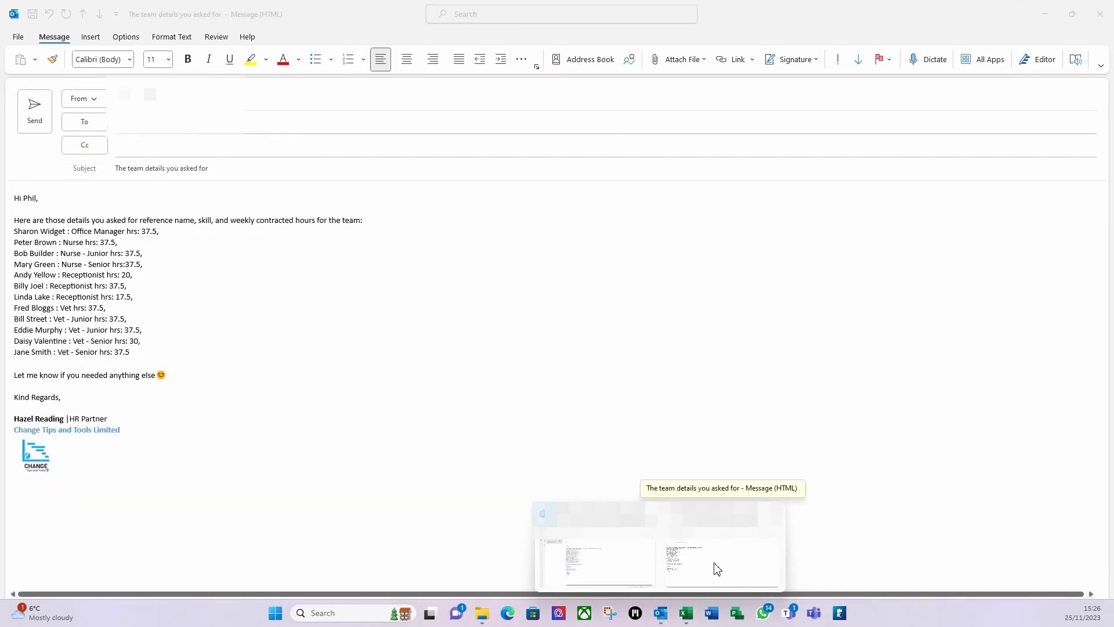
{"action": "left_click", "coordinate": [715, 568]}
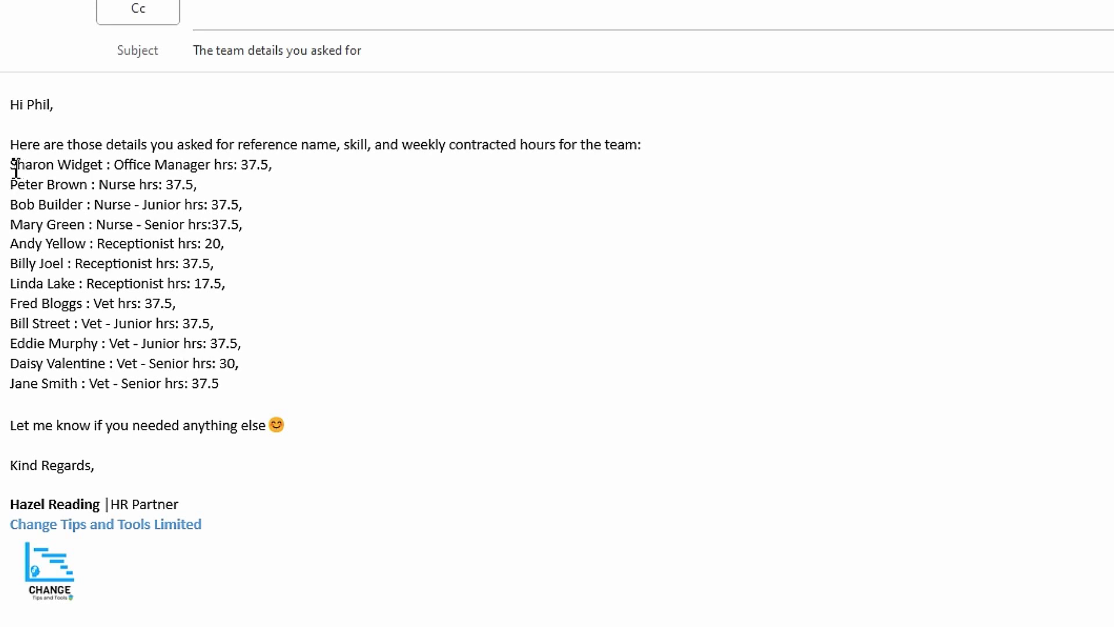
{"action": "left_click_drag", "start_coordinate": [11, 166], "coordinate": [224, 388]}
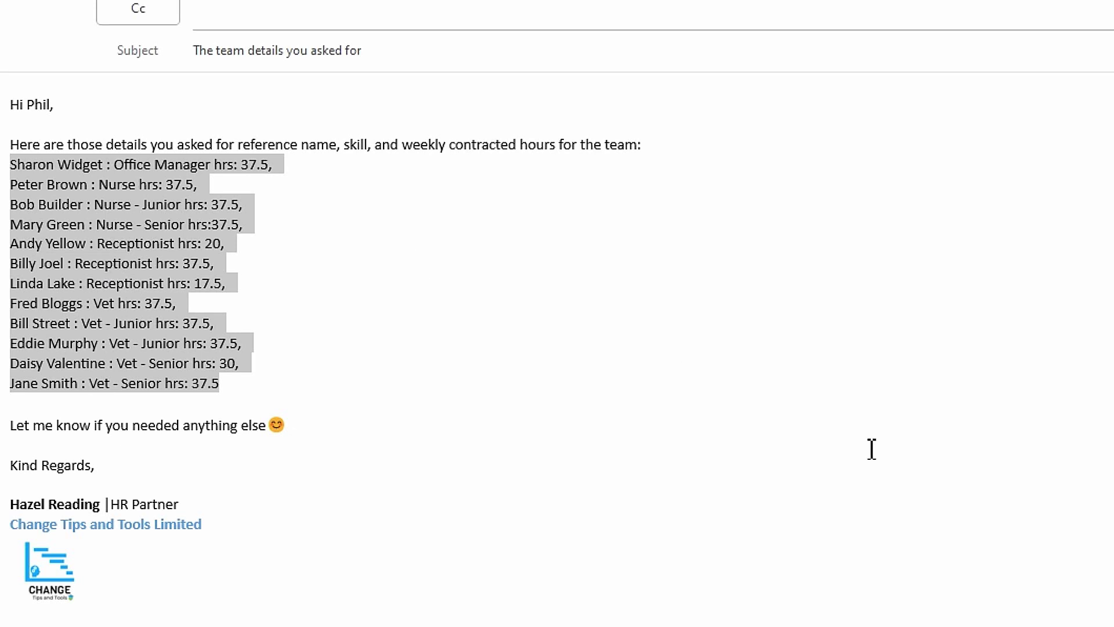
{"action": "left_click", "coordinate": [685, 613]}
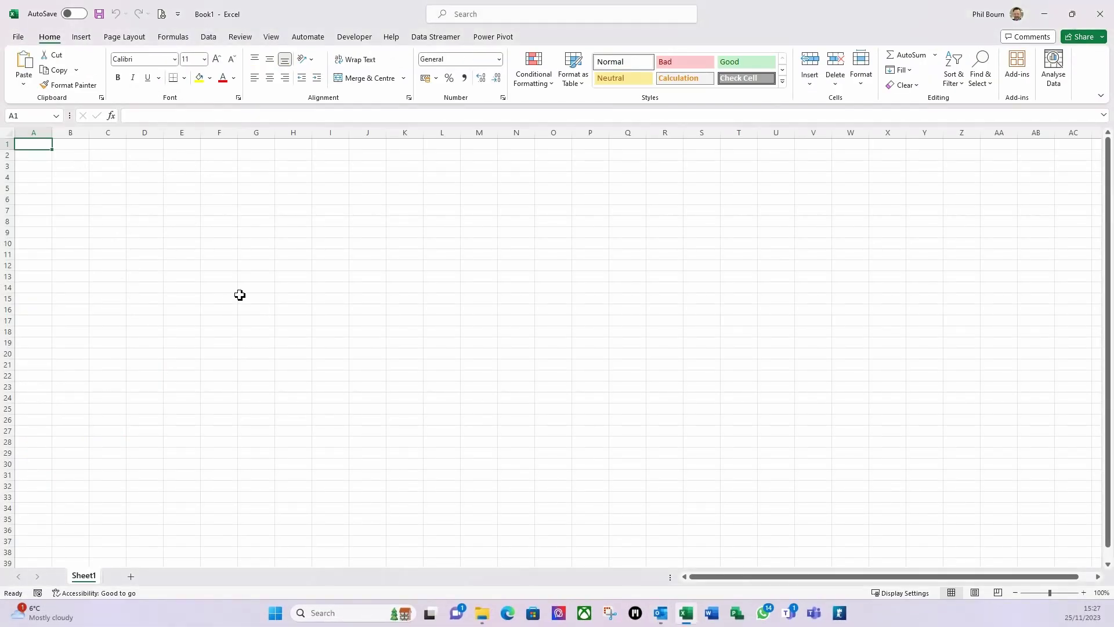
Widen column A and paste the twelve copied team lines into cell A1
{"action": "left_click_drag", "start_coordinate": [51, 141], "coordinate": [377, 166]}
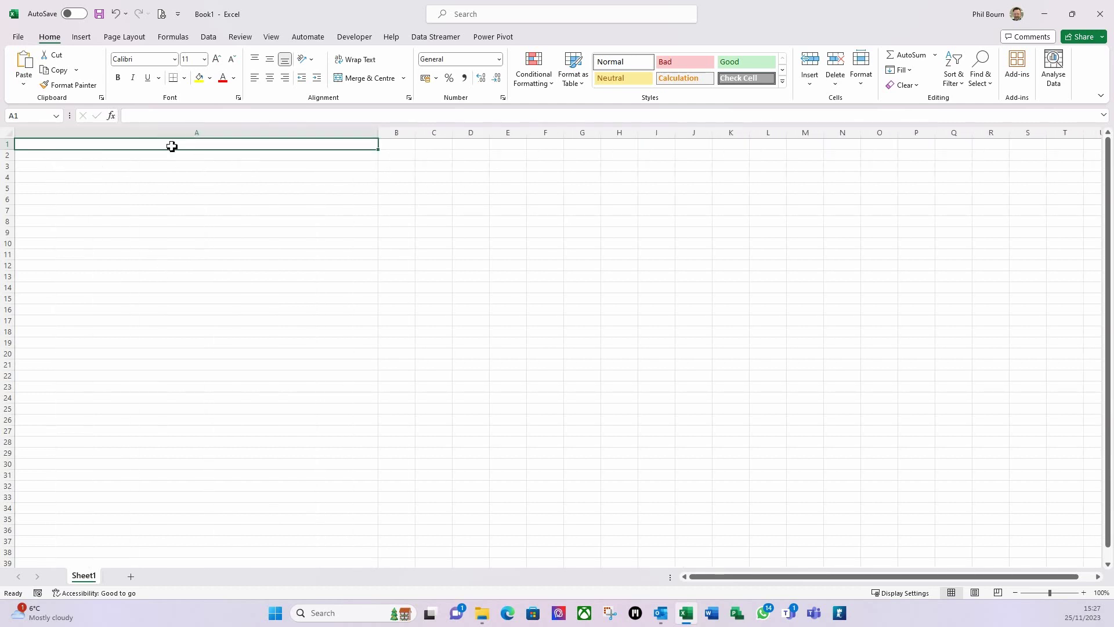
{"action": "left_click", "coordinate": [156, 117]}
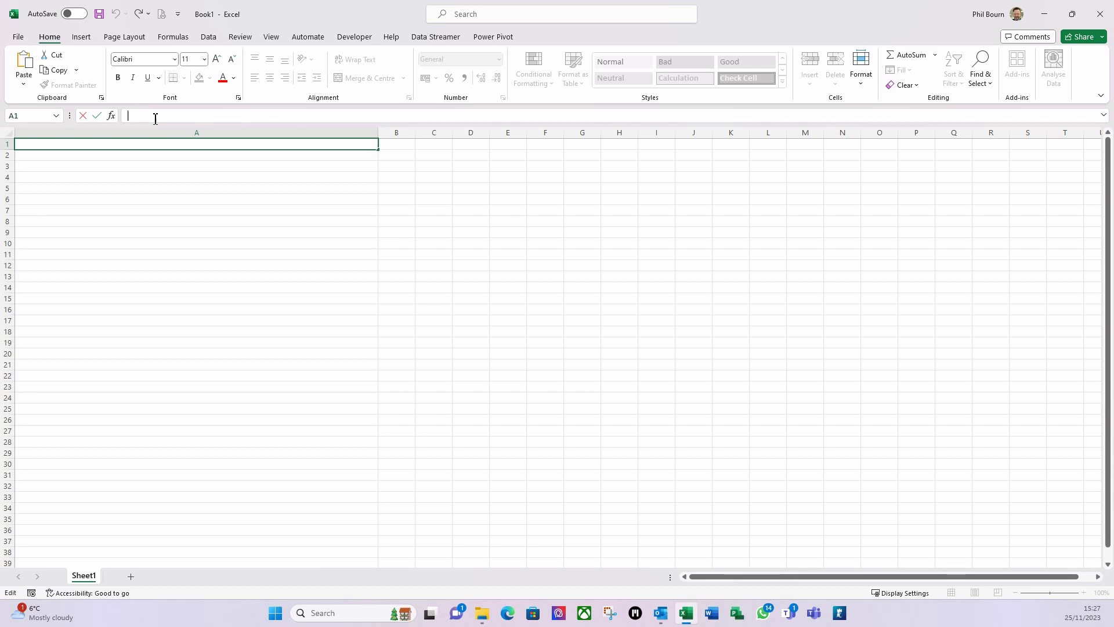
{"action": "type", "text": "Jane Smith : Vet - Senior hrs: 37.5"}
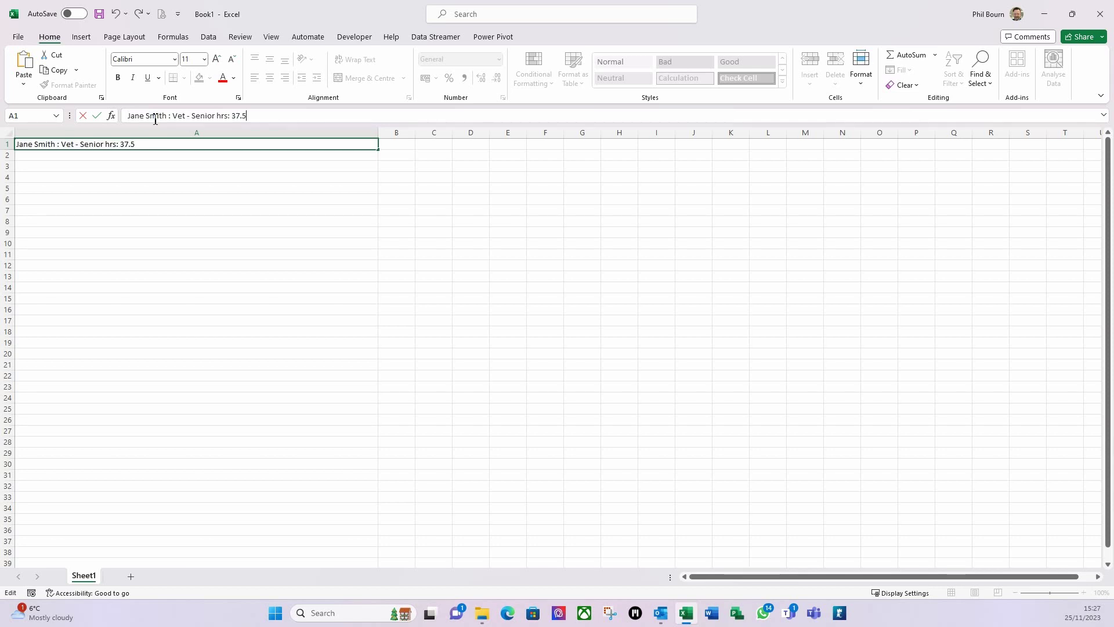
{"action": "key", "text": "Return"}
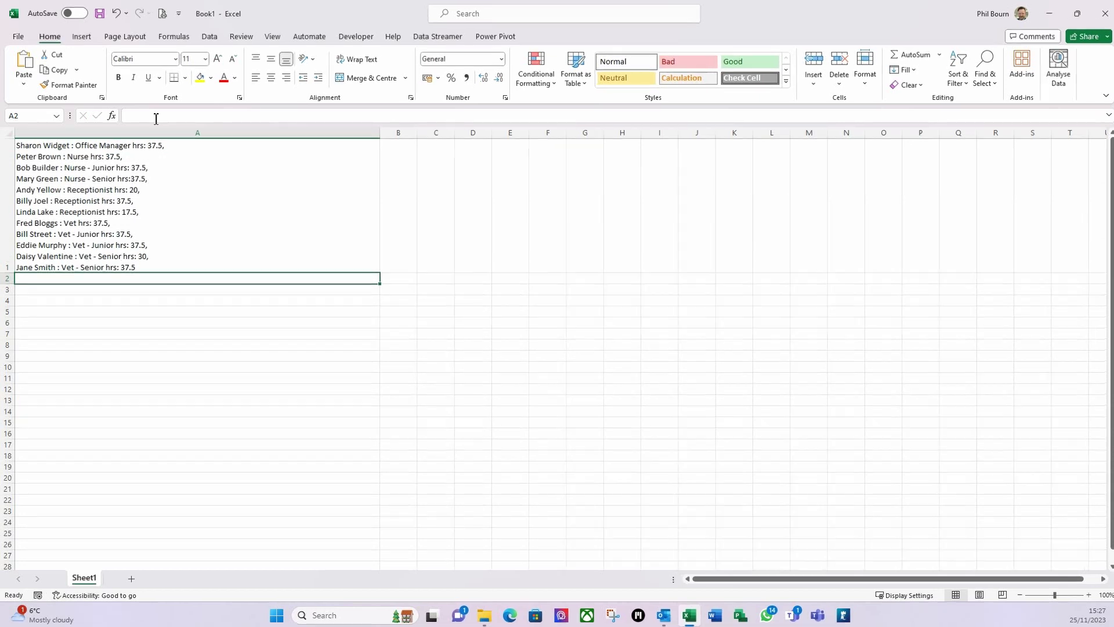
{"action": "left_click", "coordinate": [138, 220]}
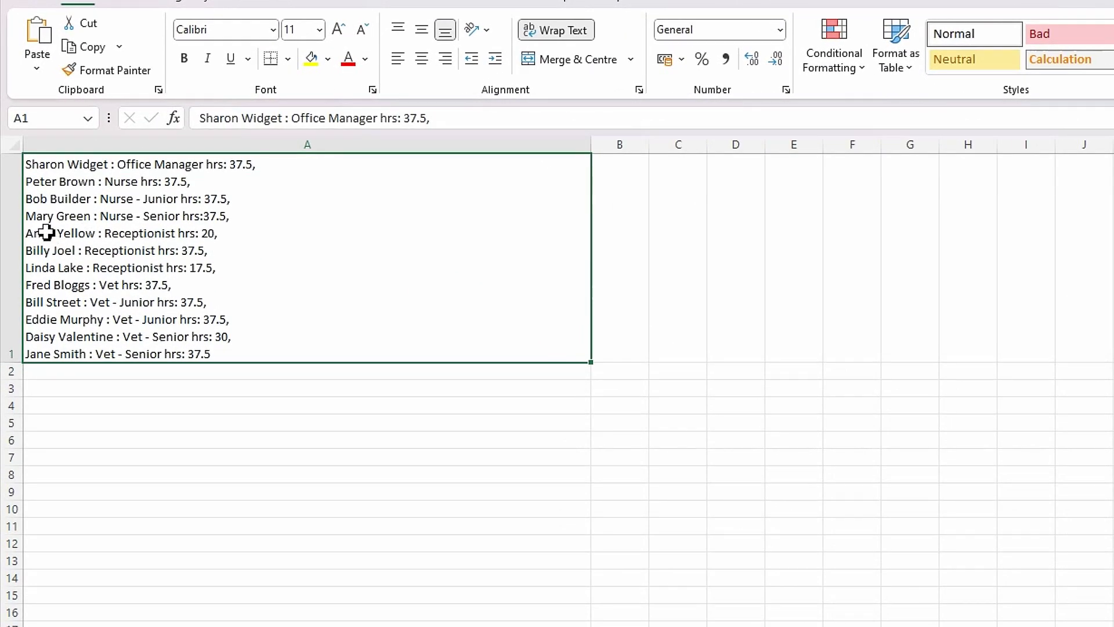
Enter headings Name, Skill and Contracted Hours in C1:E1 and autofit column E
{"action": "left_click", "coordinate": [682, 326]}
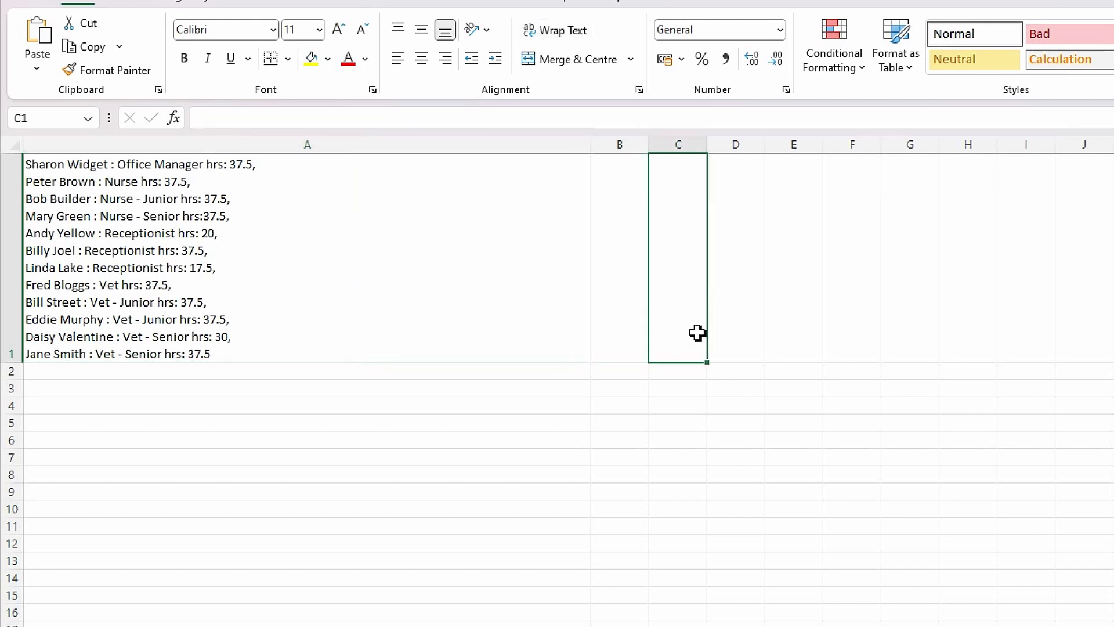
{"action": "type", "text": "Name"}
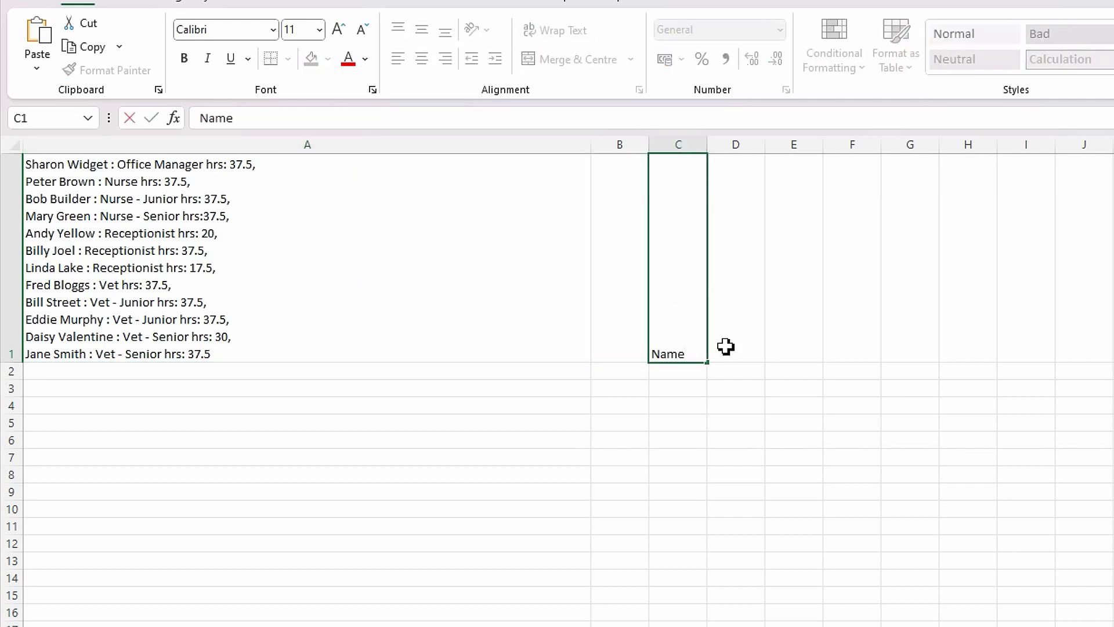
{"action": "key", "text": "Tab"}
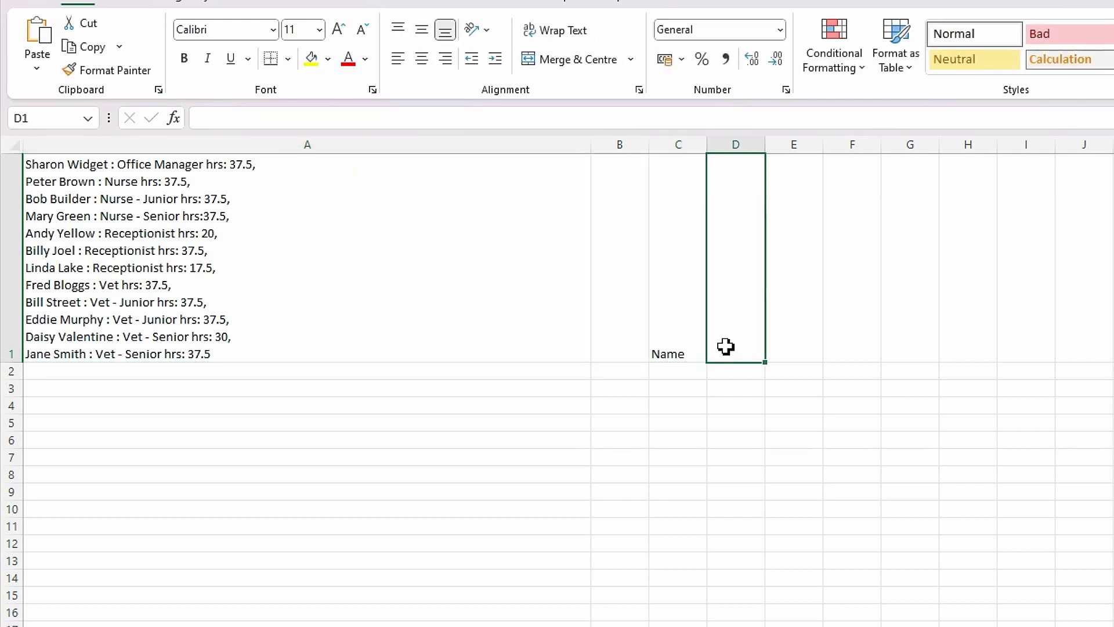
{"action": "type", "text": "Skill"}
{"action": "key", "text": "Tab"}
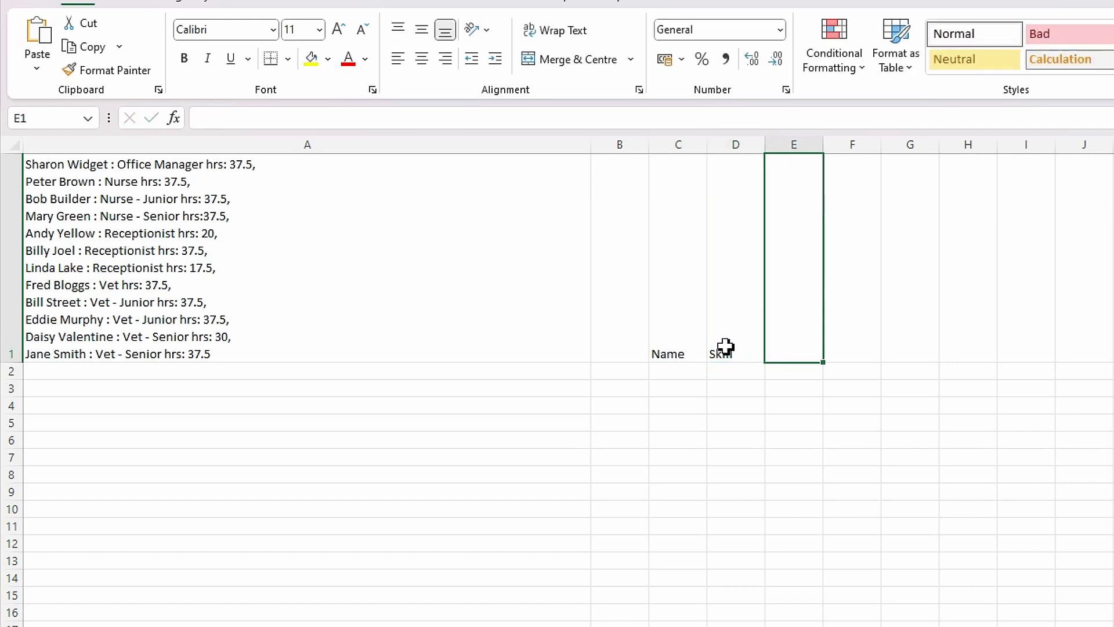
{"action": "type", "text": "Cony"}
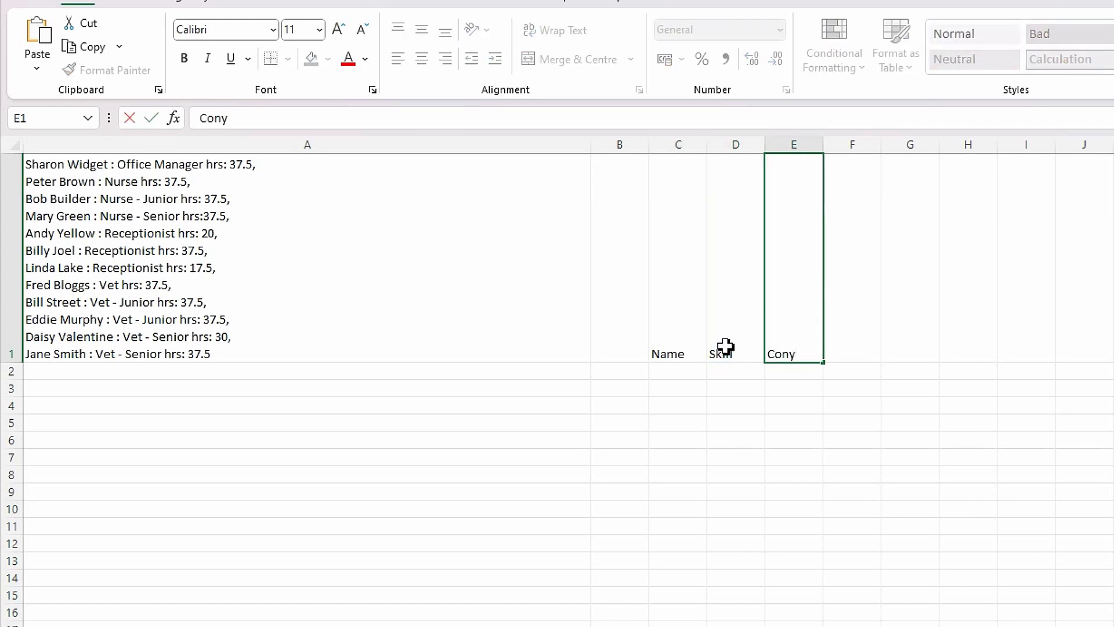
{"action": "key", "text": "BackSpace"}
{"action": "type", "text": "tracted"}
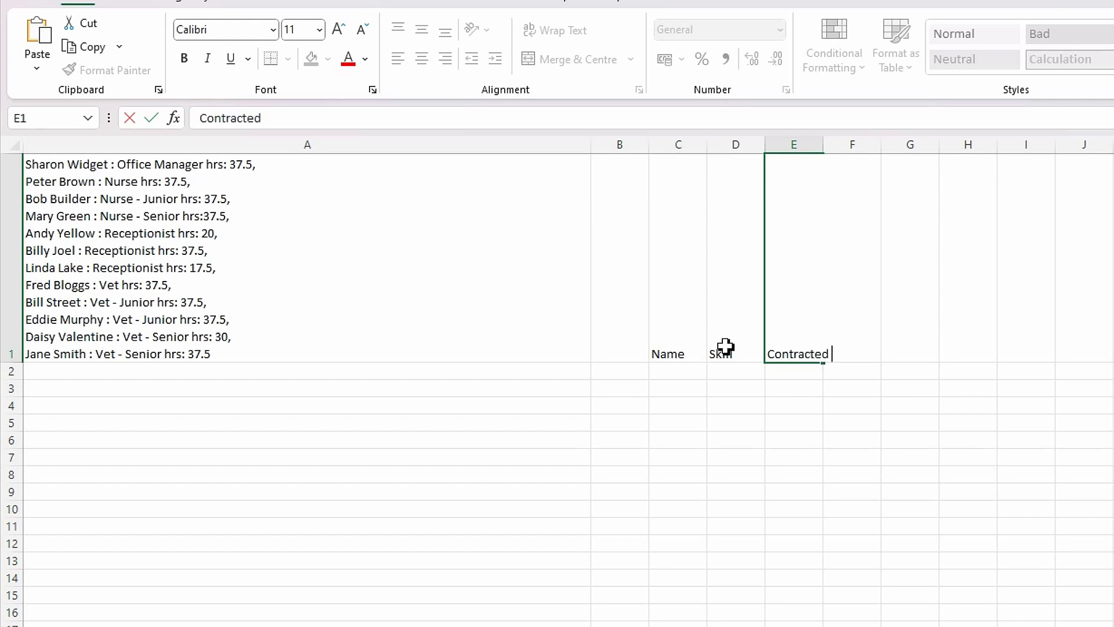
{"action": "type", "text": " Hours"}
{"action": "key", "text": "Return"}
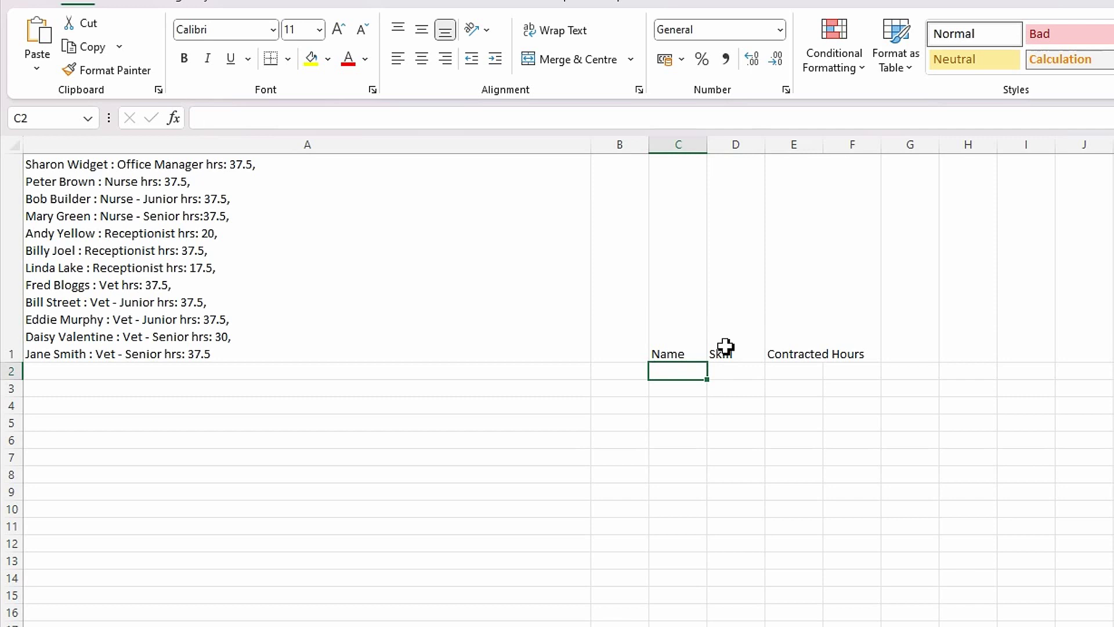
{"action": "left_click_drag", "start_coordinate": [824, 154], "coordinate": [824, 154]}
{"action": "double_click", "coordinate": [824, 153]}
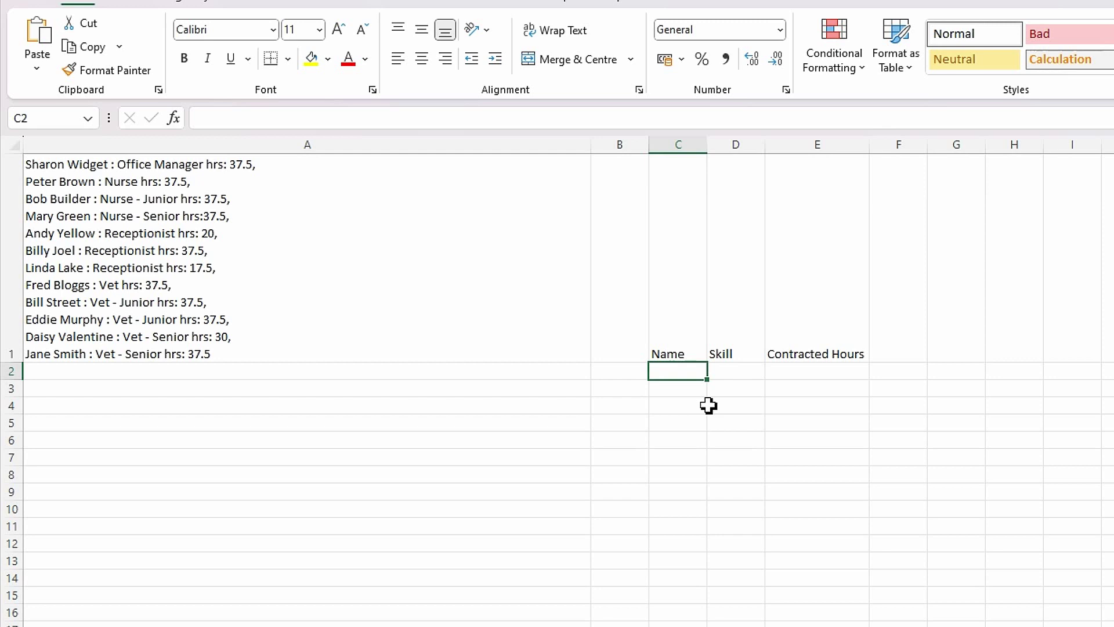
Enter =TEXTSPLIT(A1,{":","hrs:"},",") in C2 so names, skills and hours spill into C2:E13
{"action": "left_click_drag", "start_coordinate": [707, 145], "coordinate": [743, 160]}
{"action": "type", "text": "="}
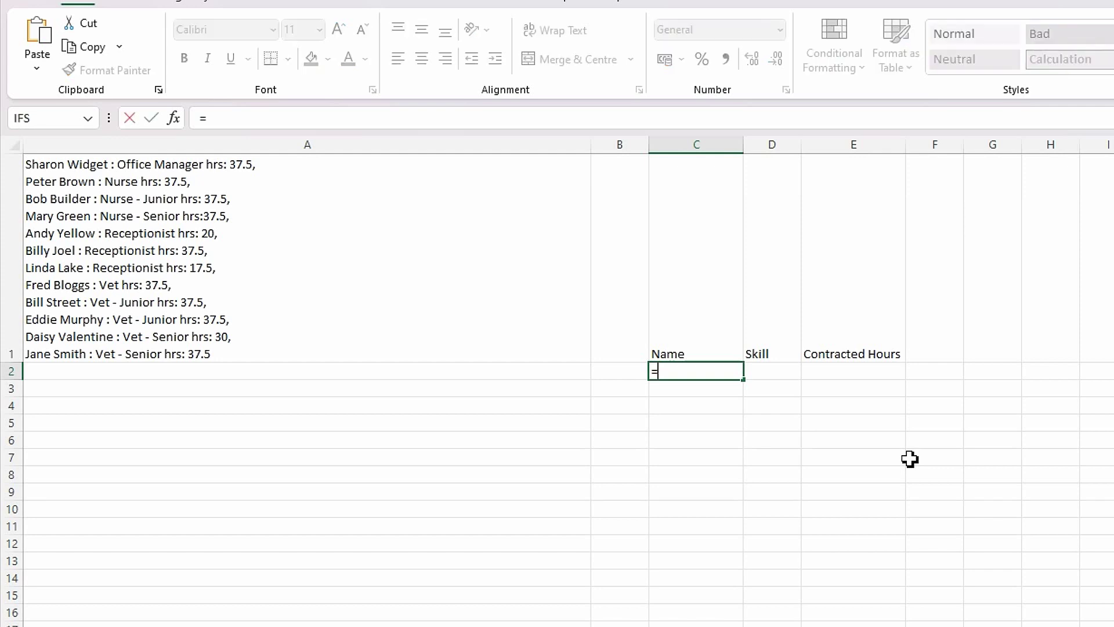
{"action": "type", "text": "text"}
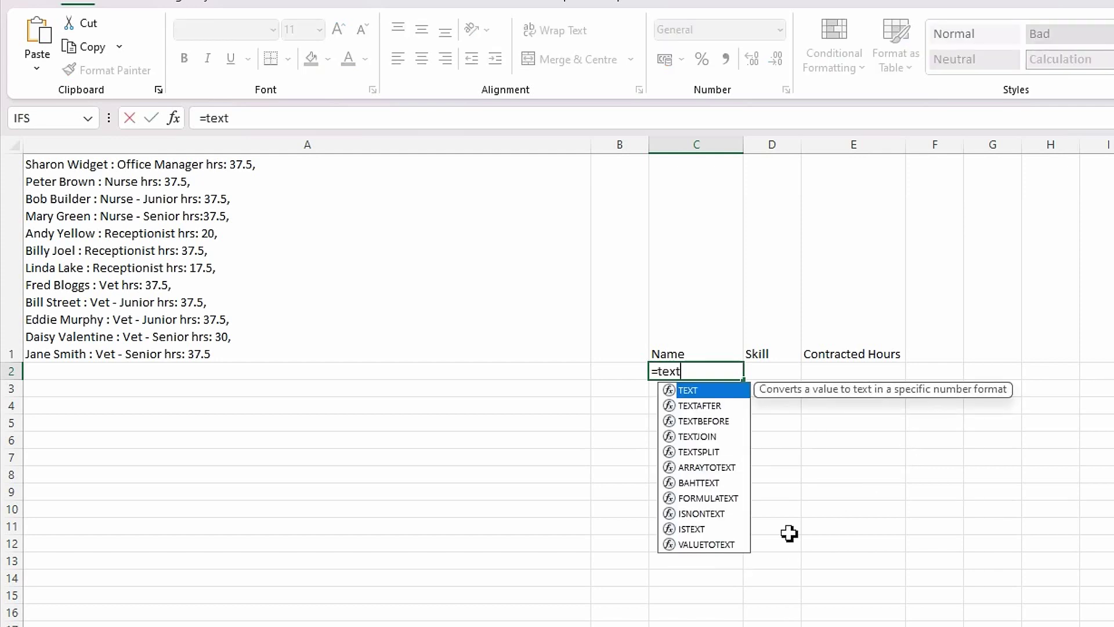
{"action": "double_click", "coordinate": [708, 455]}
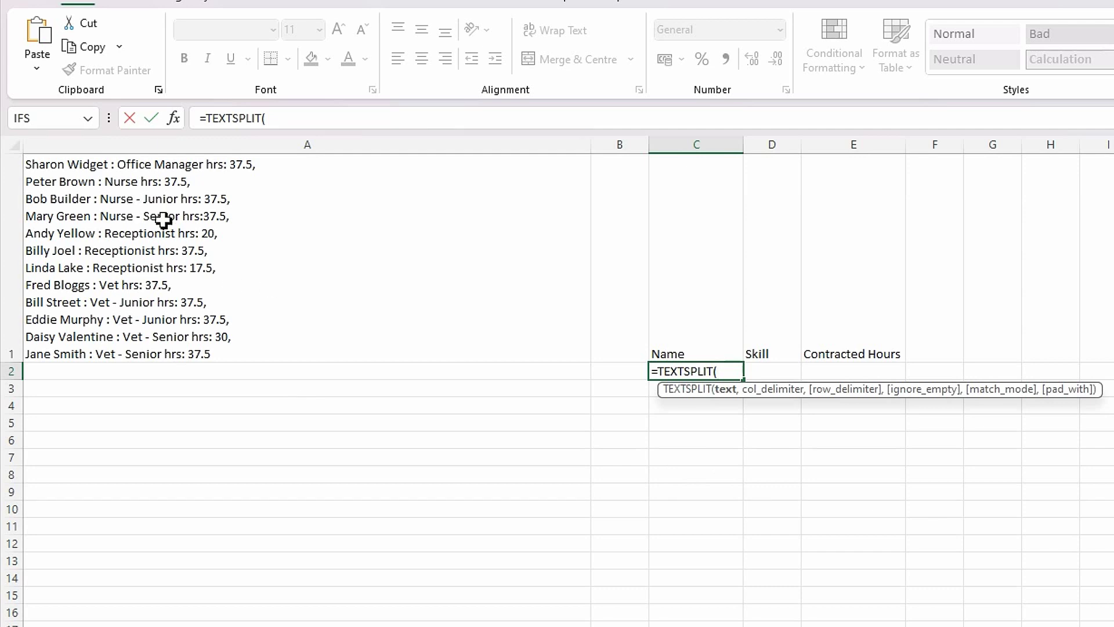
{"action": "left_click", "coordinate": [176, 256]}
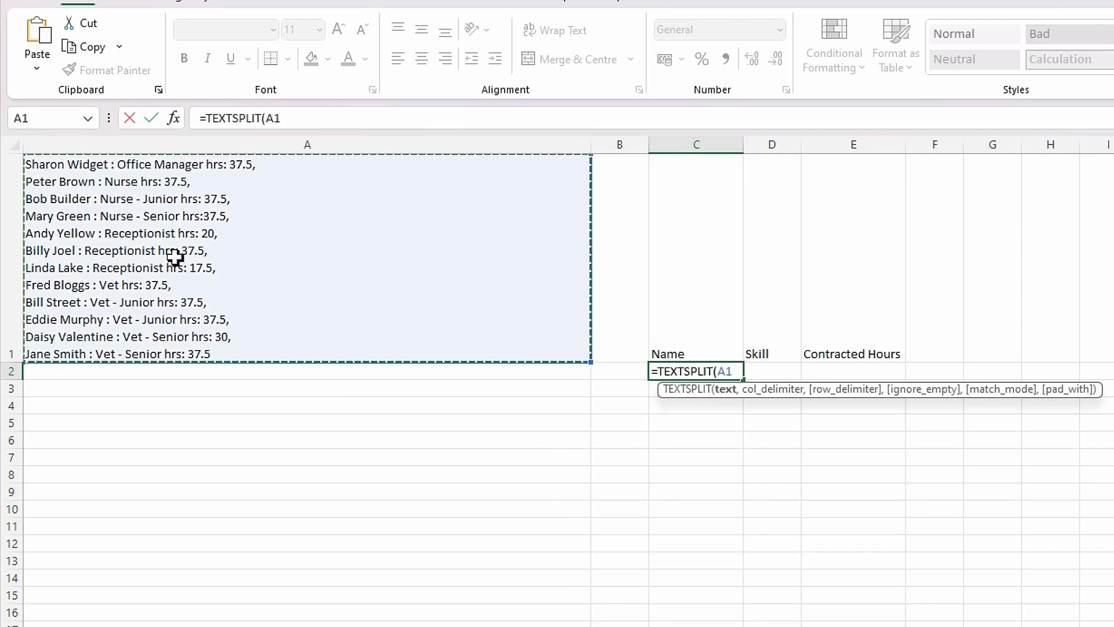
{"action": "type", "text": ",{"}
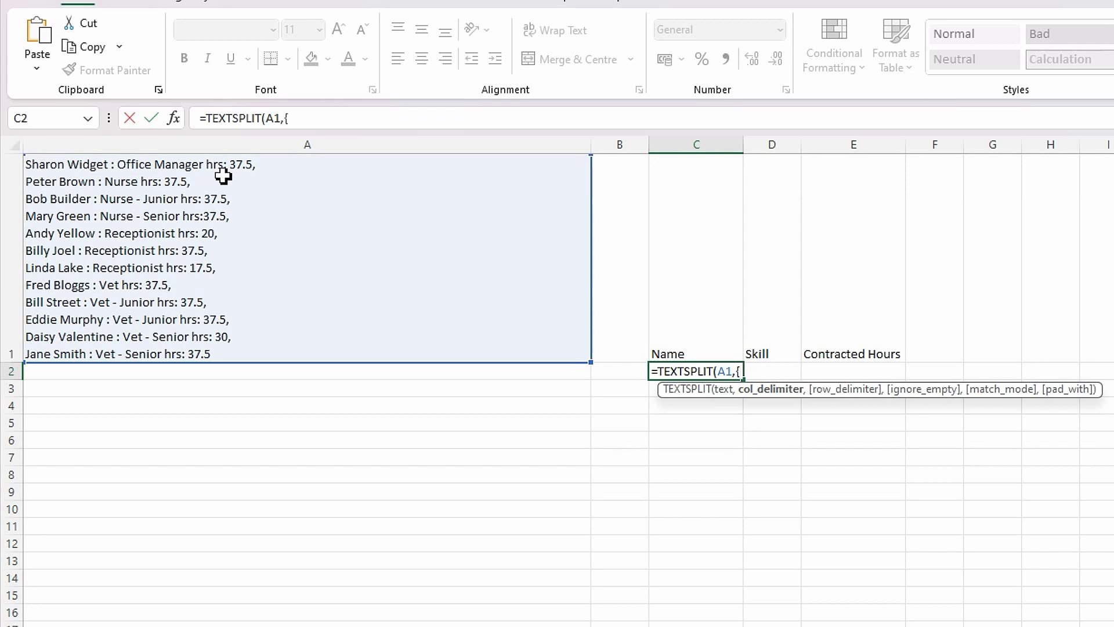
{"action": "type", "text": "\":\",\"hrs:\""}
{"action": "type", "text": "},"}
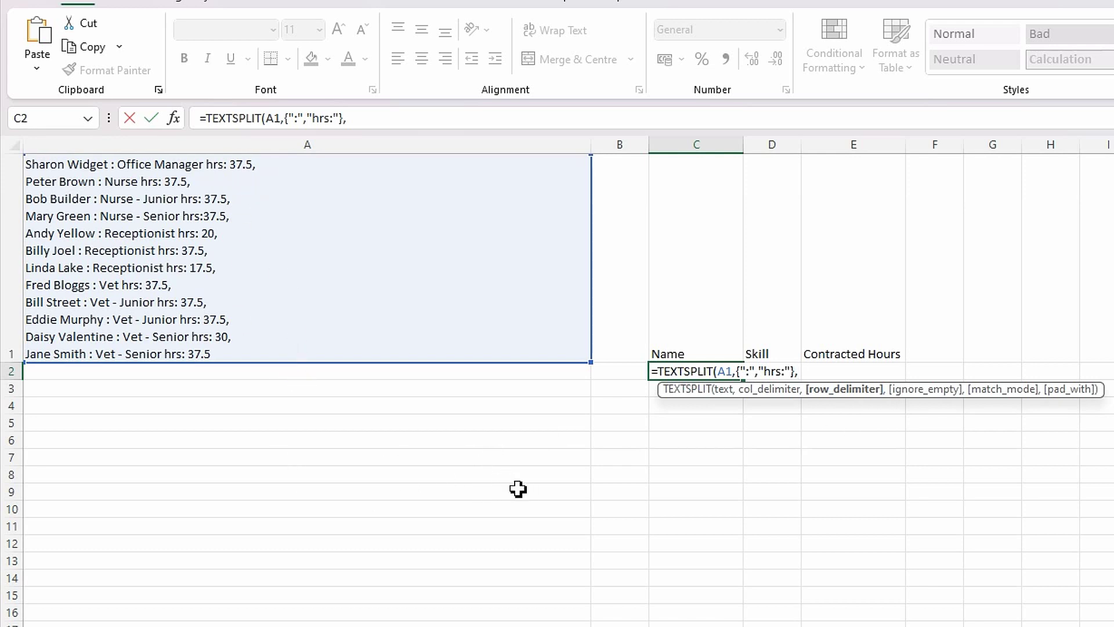
{"action": "type", "text": "\","}
{"action": "type", "text": ")"}
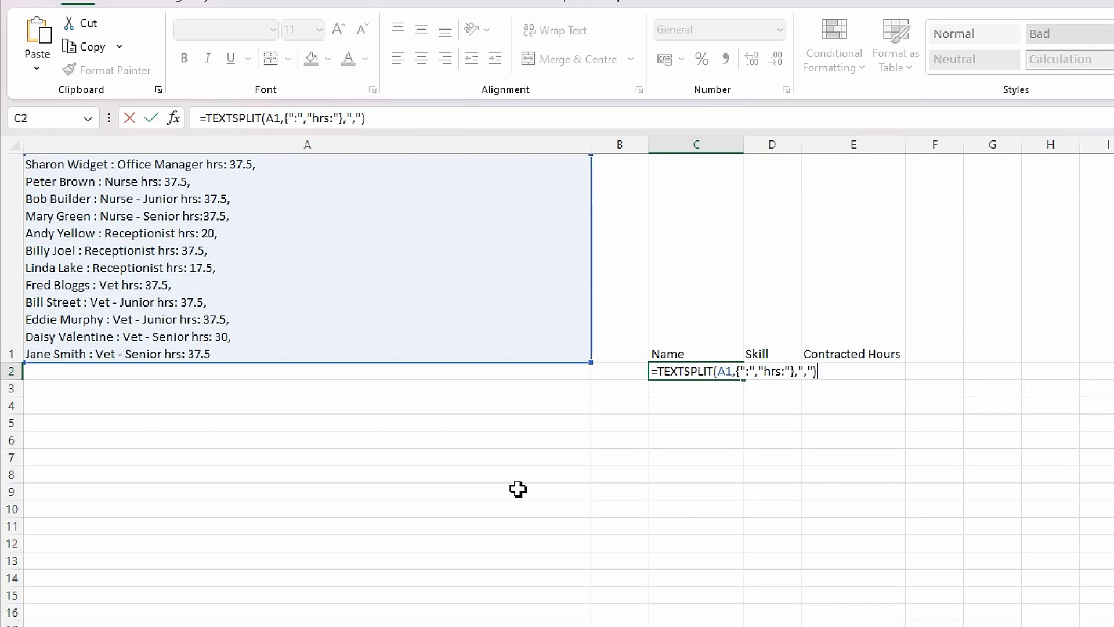
{"action": "key", "text": "Return"}
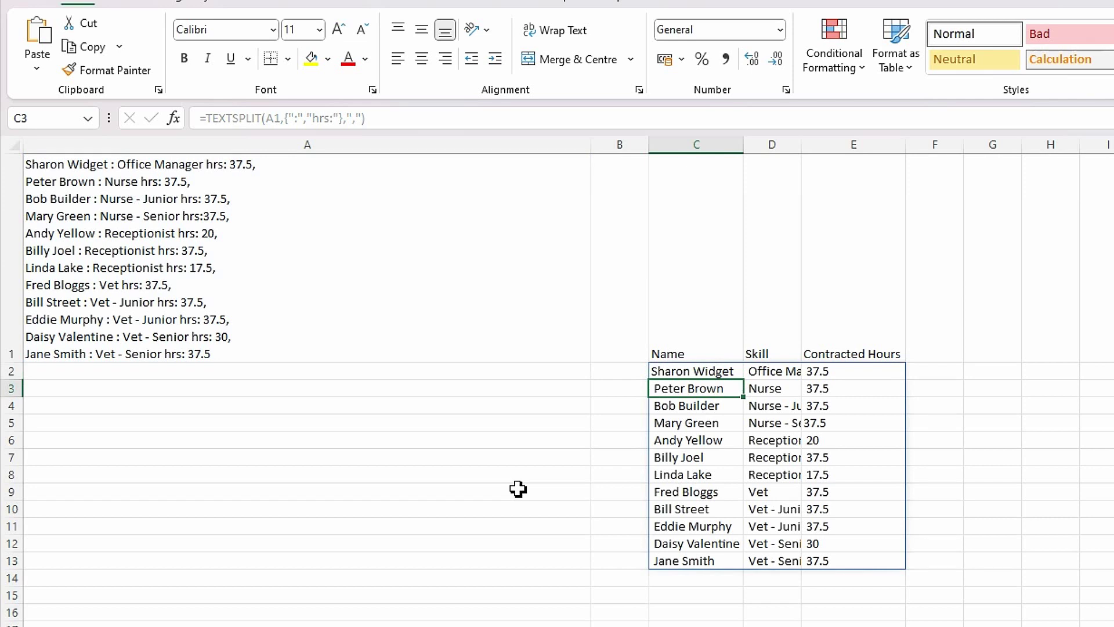
Widen columns C and D so every name and skill like Office Manager is readable
{"action": "left_click_drag", "start_coordinate": [744, 149], "coordinate": [757, 150]}
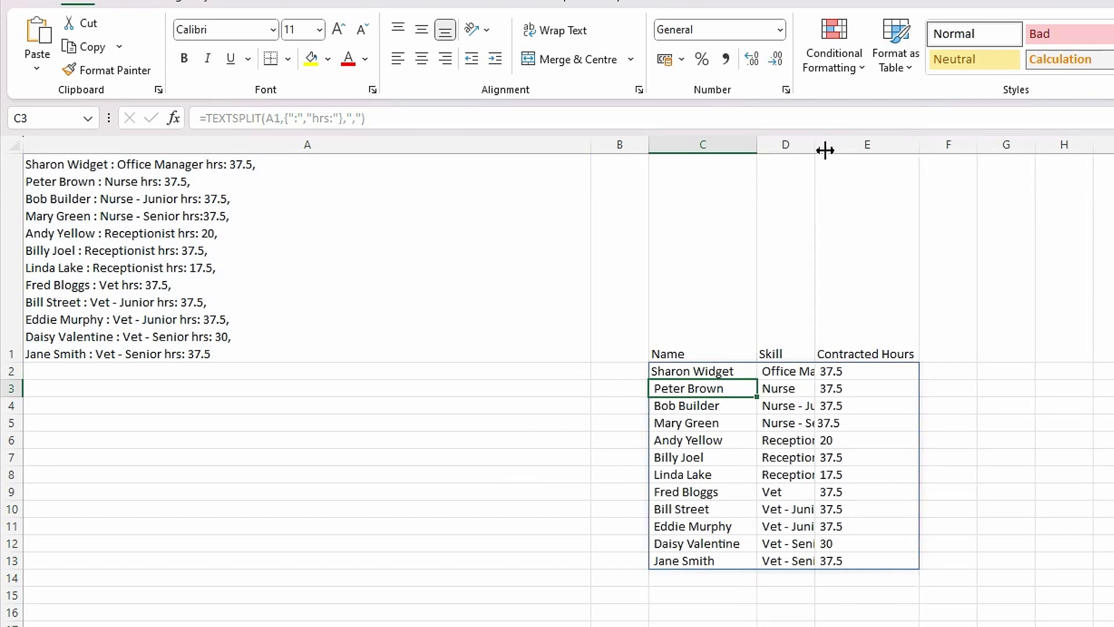
{"action": "left_click_drag", "start_coordinate": [825, 150], "coordinate": [856, 150]}
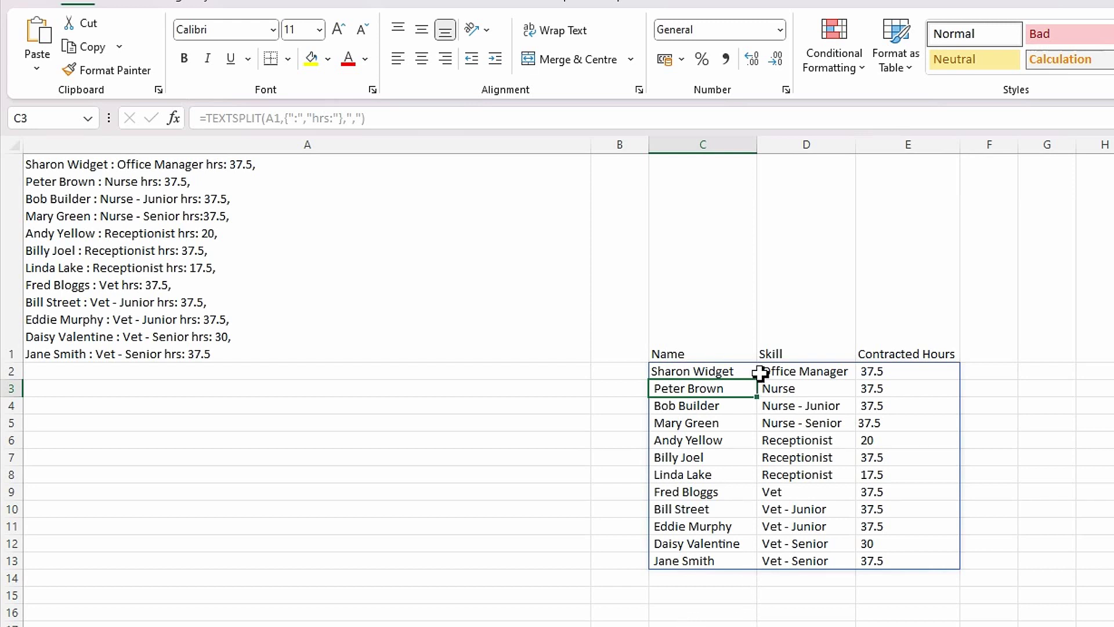
{"action": "left_click", "coordinate": [729, 370]}
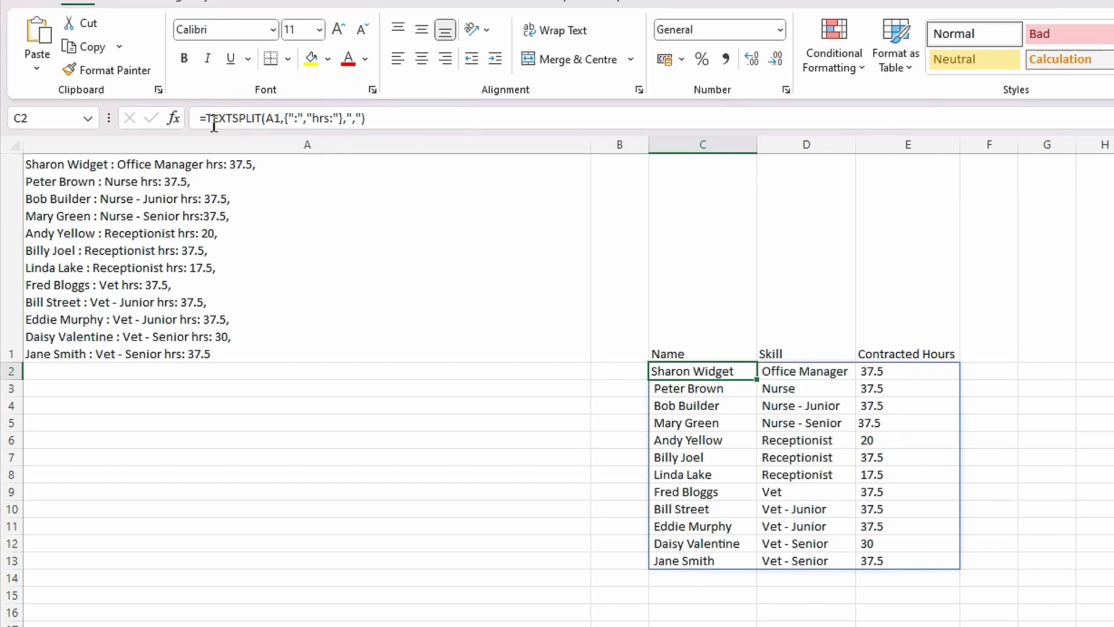
{"action": "left_click", "coordinate": [273, 120]}
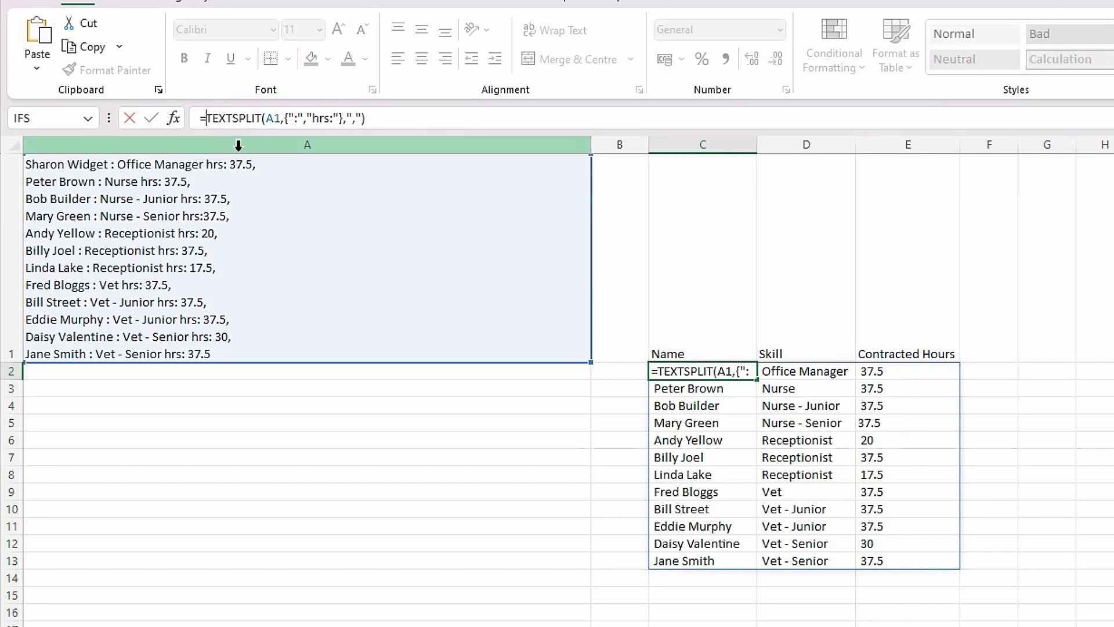
Wrap the C2 TEXTSPLIT formula in TRIM to remove stray spaces
{"action": "type", "text": "trim"}
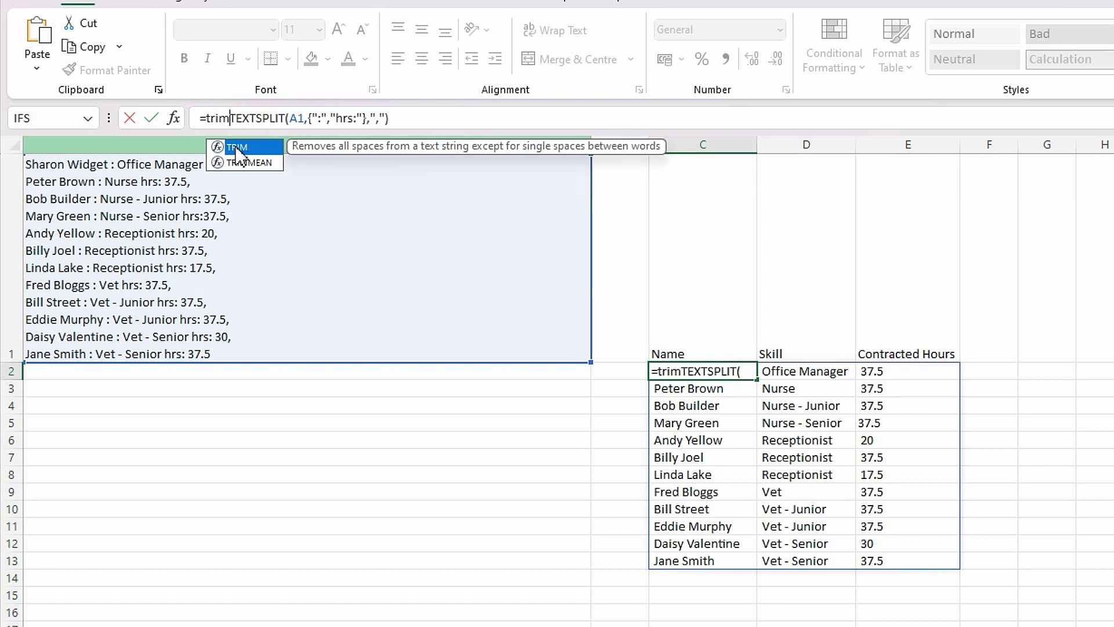
{"action": "type", "text": "("}
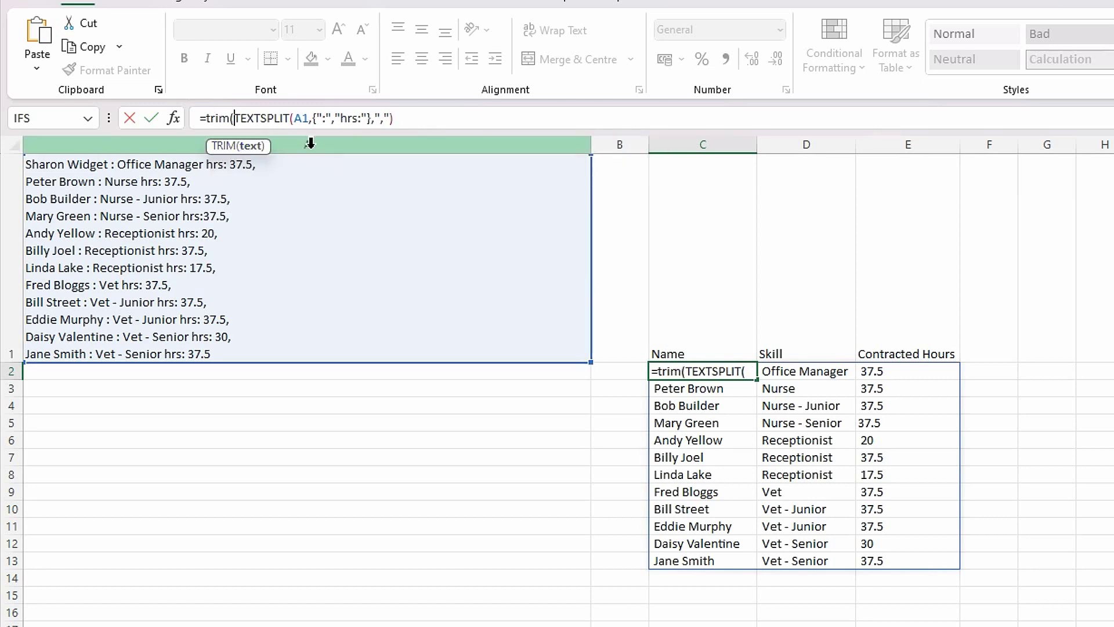
{"action": "left_click", "coordinate": [417, 120]}
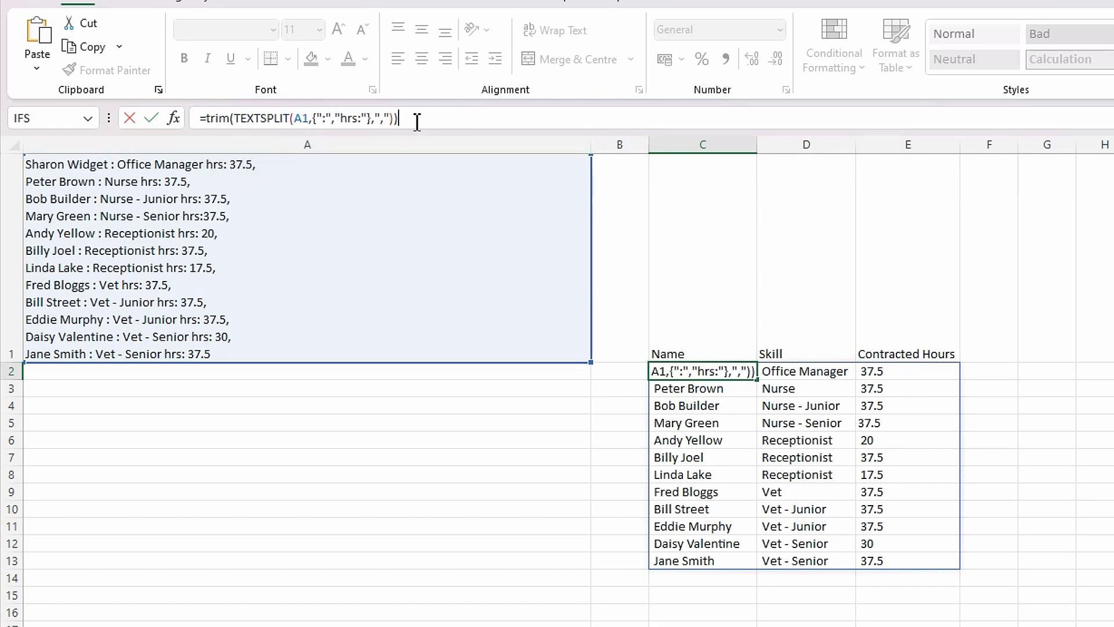
{"action": "type", "text": ")"}
{"action": "key", "text": "Return"}
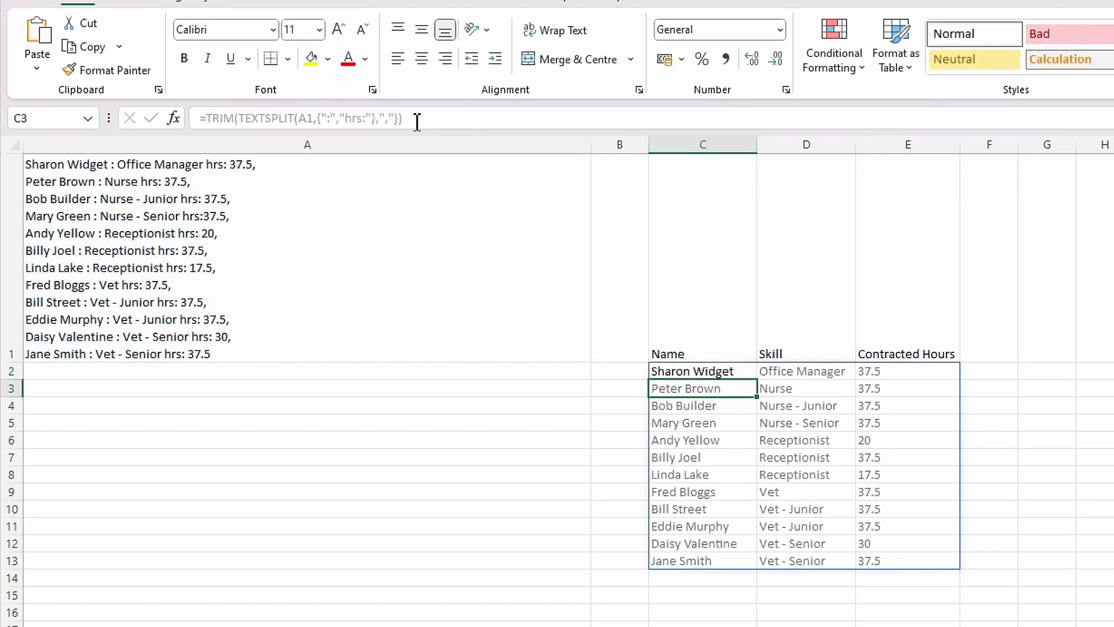
Select the spilled Name, Skill and Hours results in C2:E13
{"action": "left_click", "coordinate": [1060, 374]}
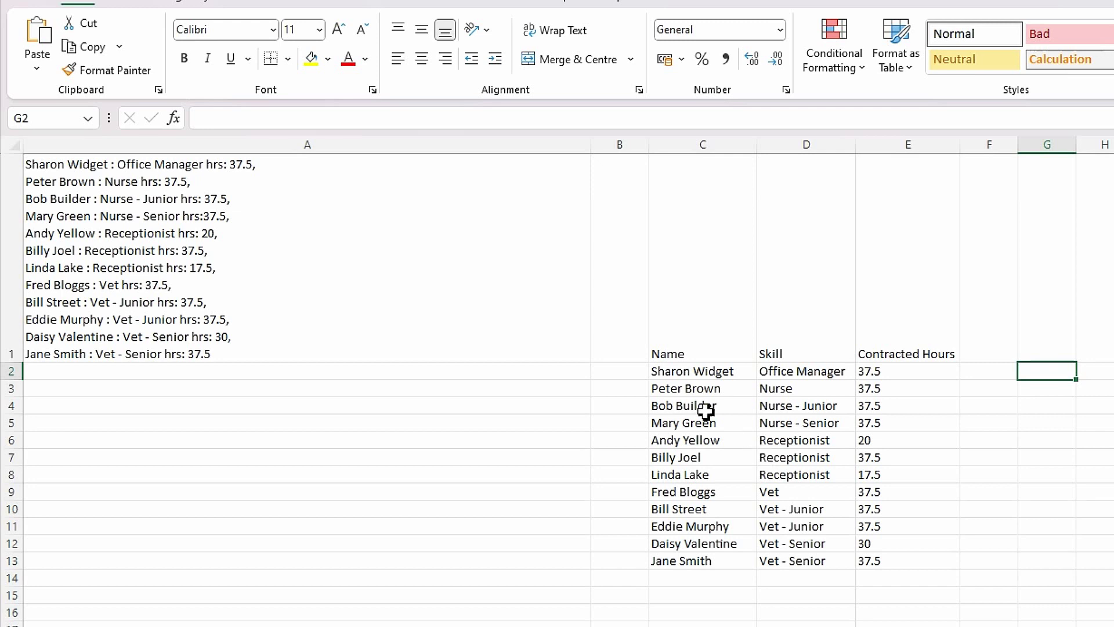
{"action": "left_click", "coordinate": [702, 372]}
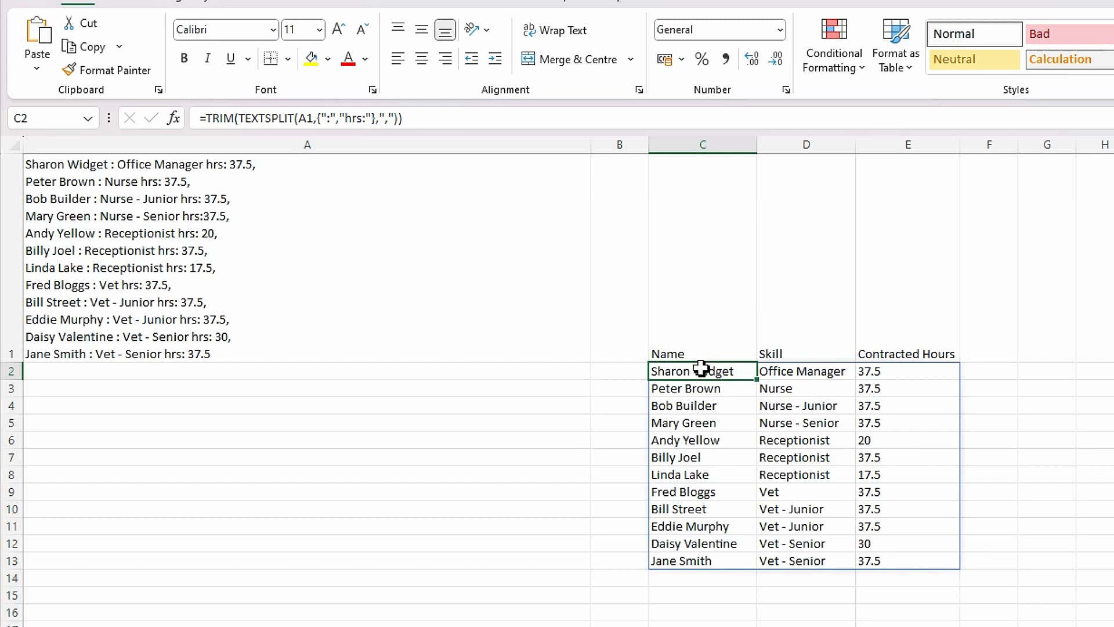
{"action": "left_click_drag", "start_coordinate": [701, 373], "coordinate": [899, 555]}
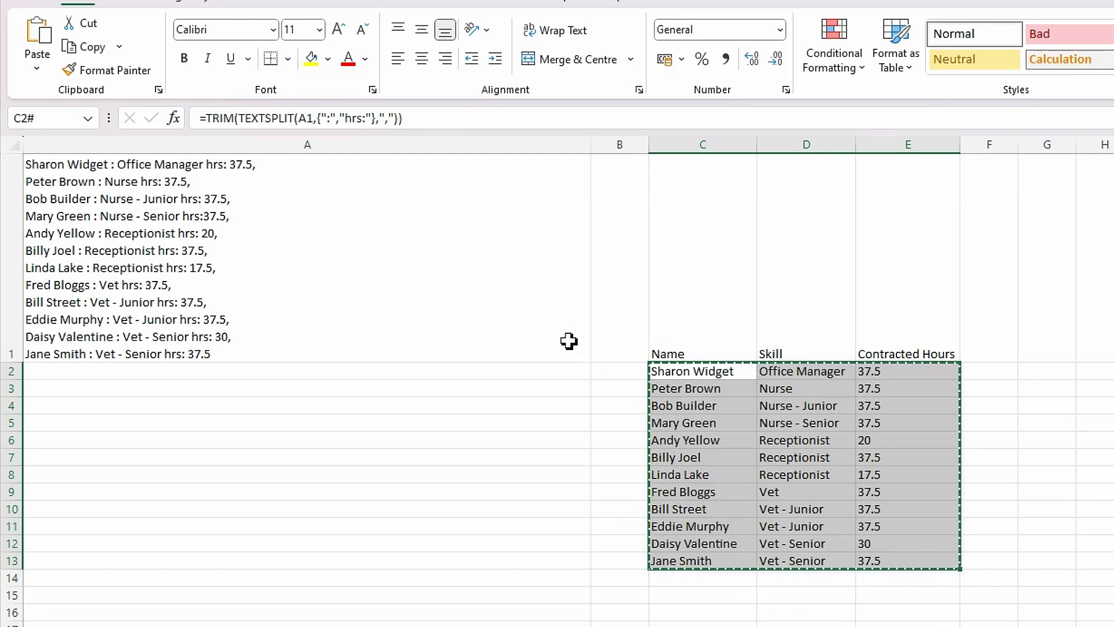
Paste C2:E13 back onto itself as plain values
{"action": "left_click", "coordinate": [36, 68]}
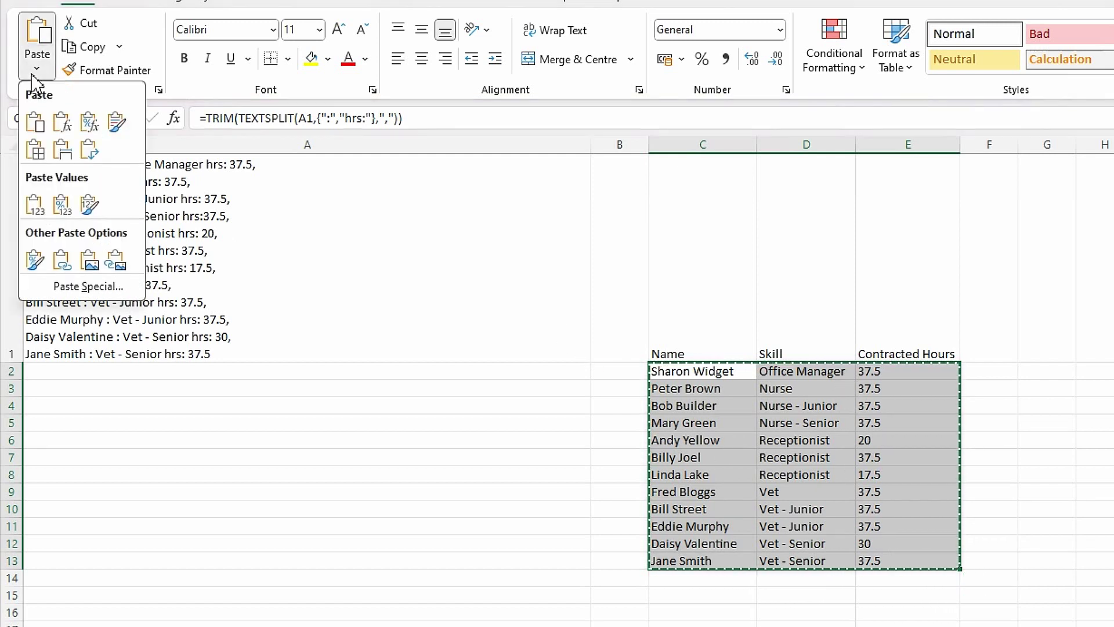
{"action": "left_click", "coordinate": [35, 205]}
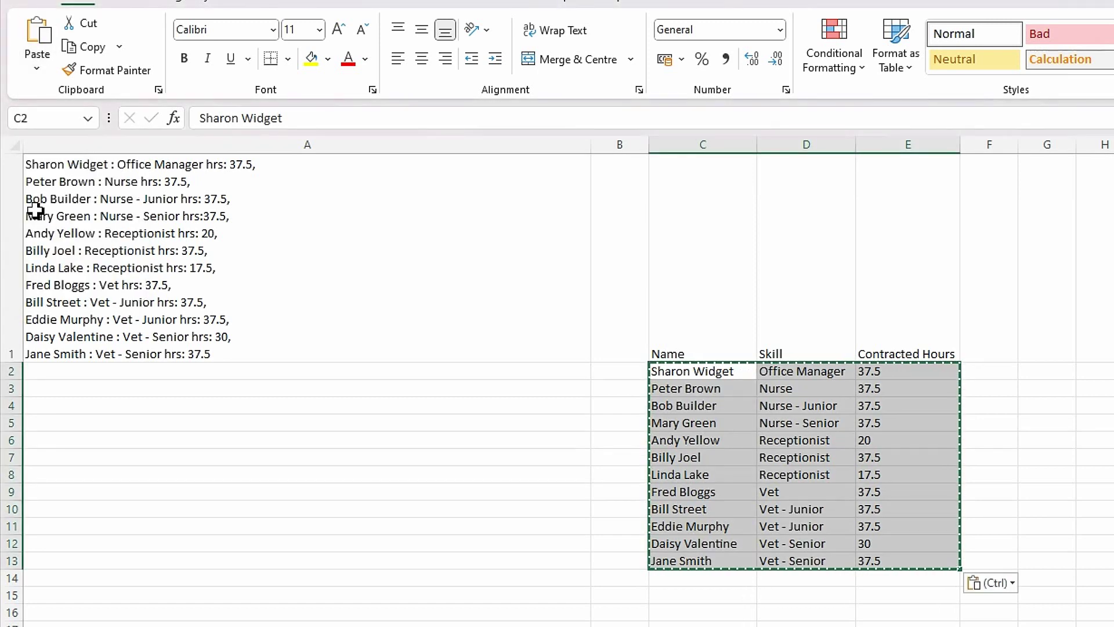
{"action": "left_click", "coordinate": [618, 474]}
{"action": "left_click", "coordinate": [673, 372]}
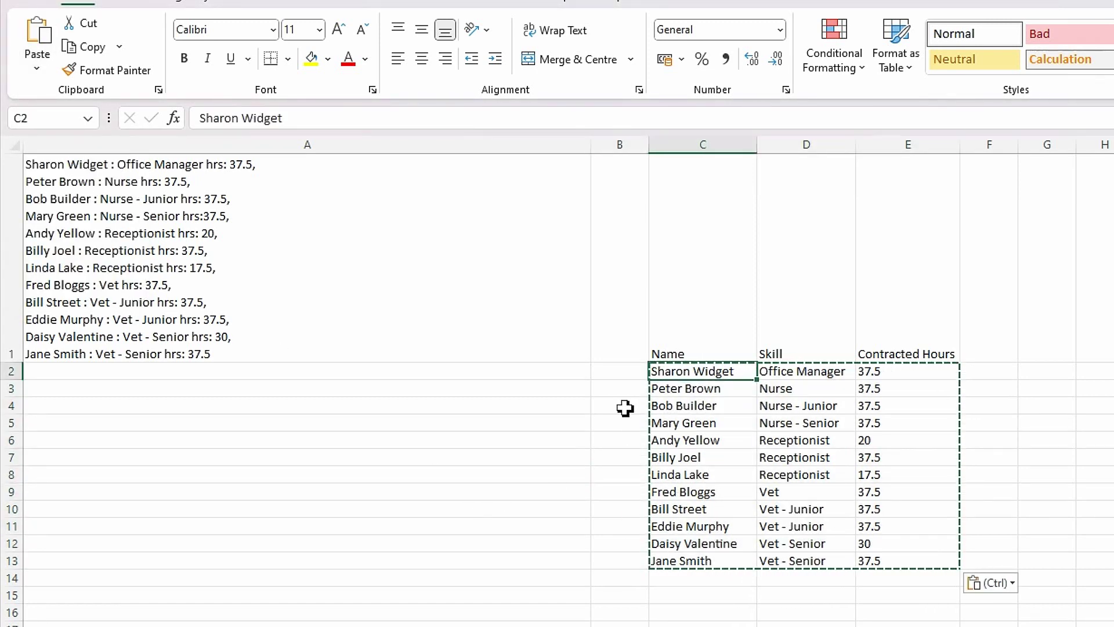
Check several Name, Skill and Hours cells now hold plain values instead of formulas
{"action": "left_click", "coordinate": [704, 388]}
{"action": "left_click", "coordinate": [696, 406]}
{"action": "left_click", "coordinate": [696, 458]}
{"action": "left_click", "coordinate": [703, 526]}
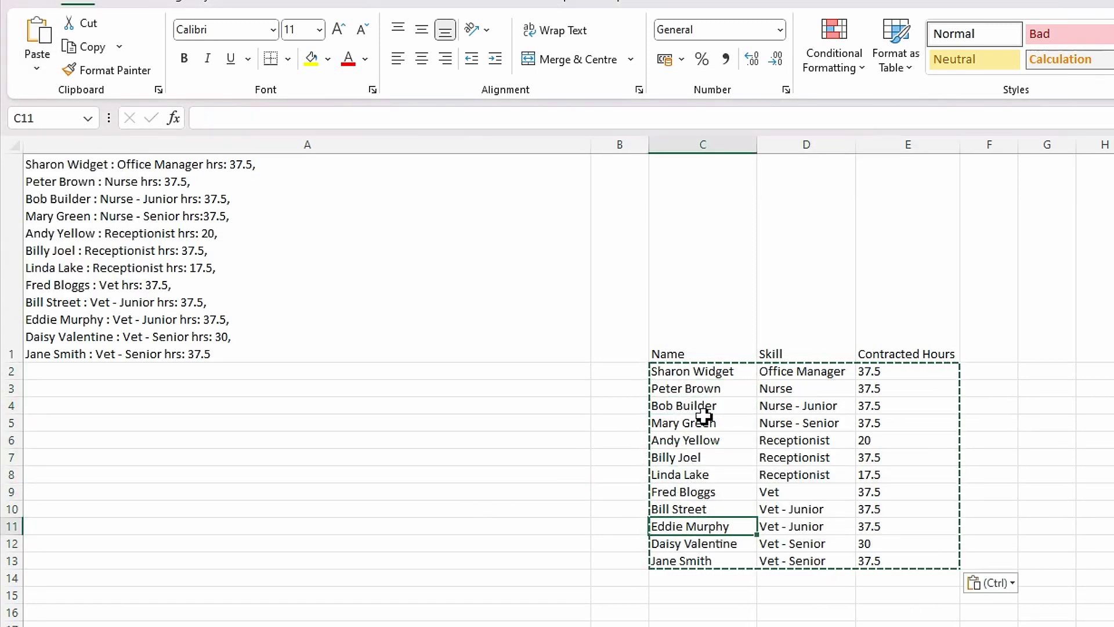
{"action": "left_click", "coordinate": [804, 371]}
{"action": "left_click", "coordinate": [876, 371]}
{"action": "left_click", "coordinate": [885, 457]}
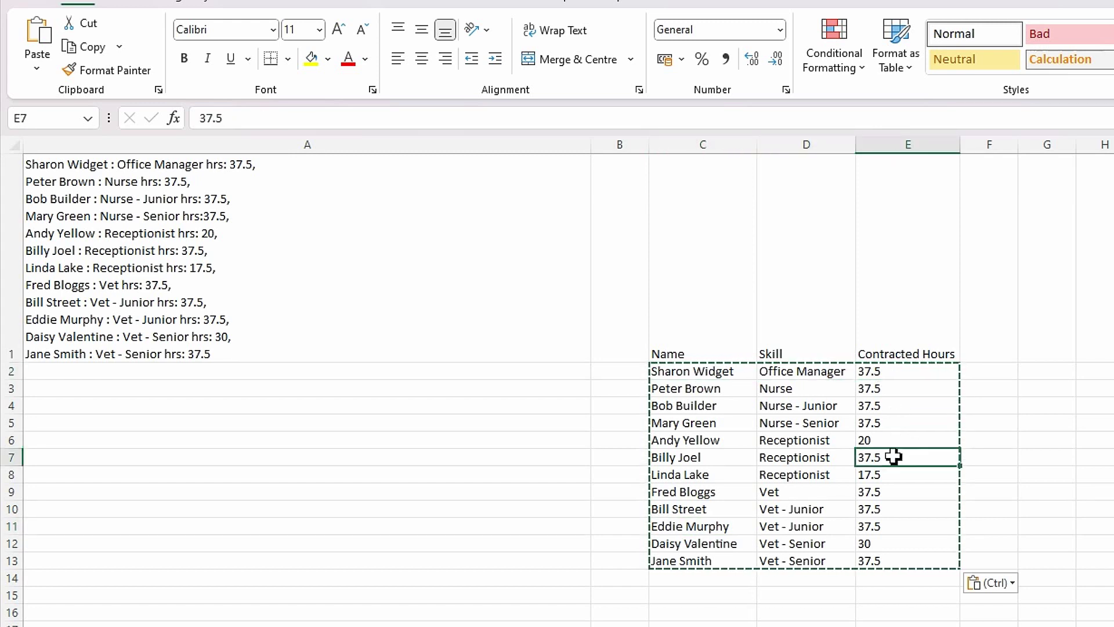
{"action": "left_click", "coordinate": [801, 456]}
{"action": "left_click", "coordinate": [314, 264]}
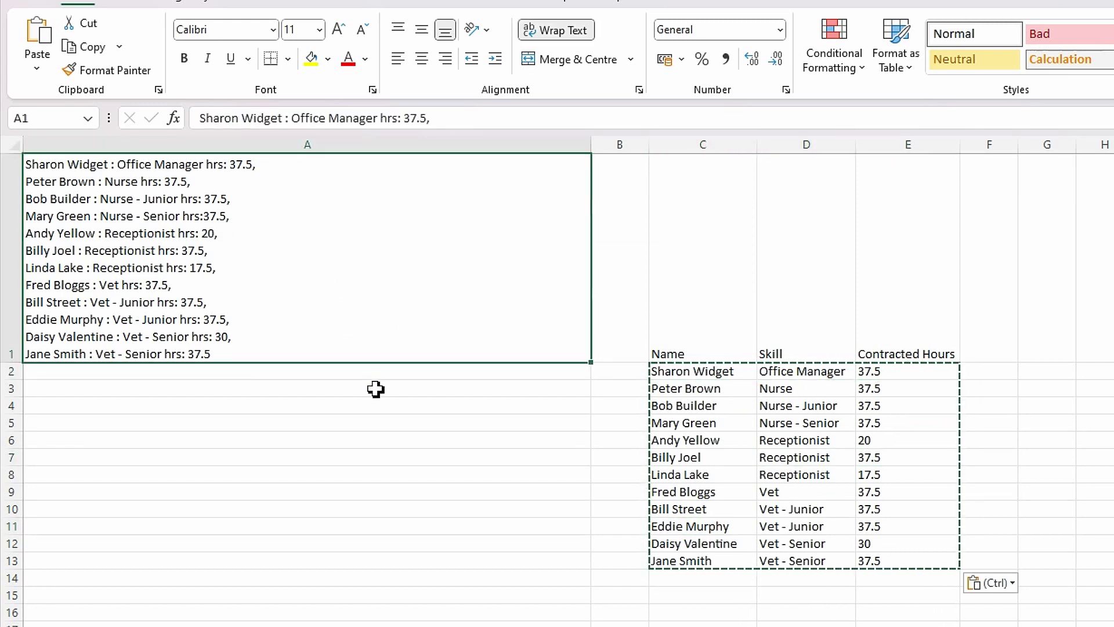
Delete column A with the original email text so the table shifts to B1:D13
{"action": "left_click", "coordinate": [304, 145]}
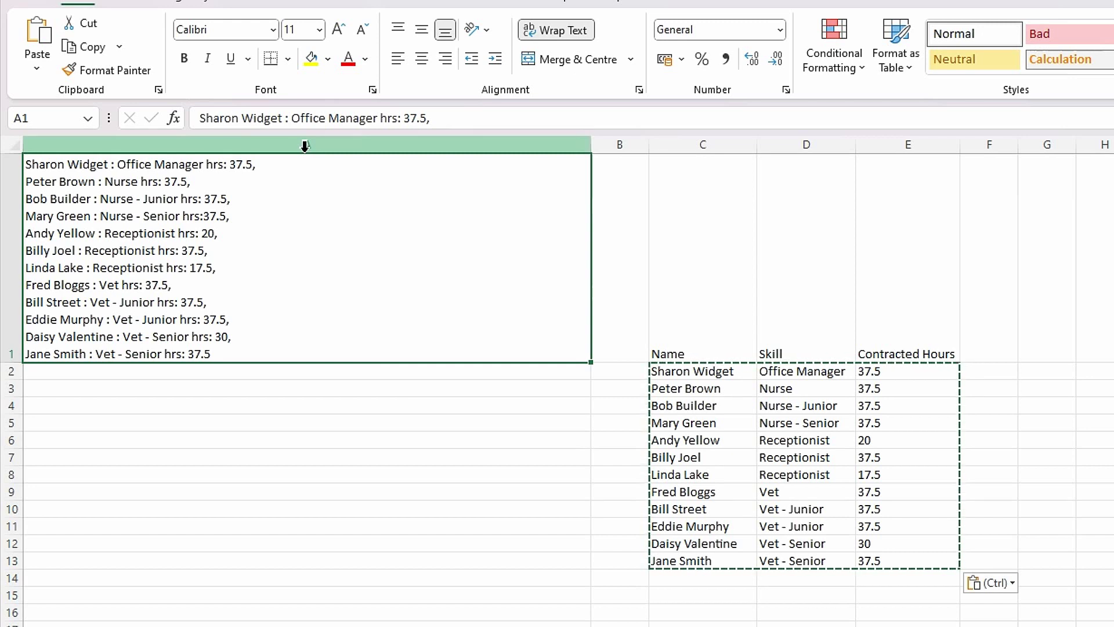
{"action": "right_click", "coordinate": [304, 147]}
{"action": "left_click", "coordinate": [377, 357]}
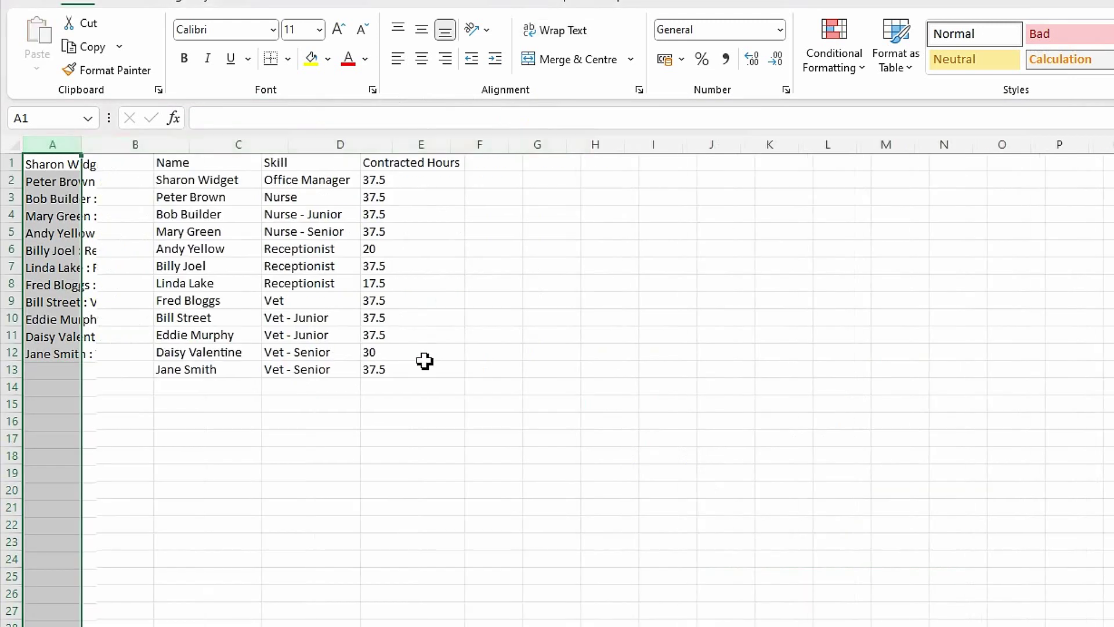
{"action": "left_click", "coordinate": [460, 368]}
{"action": "left_click", "coordinate": [165, 179]}
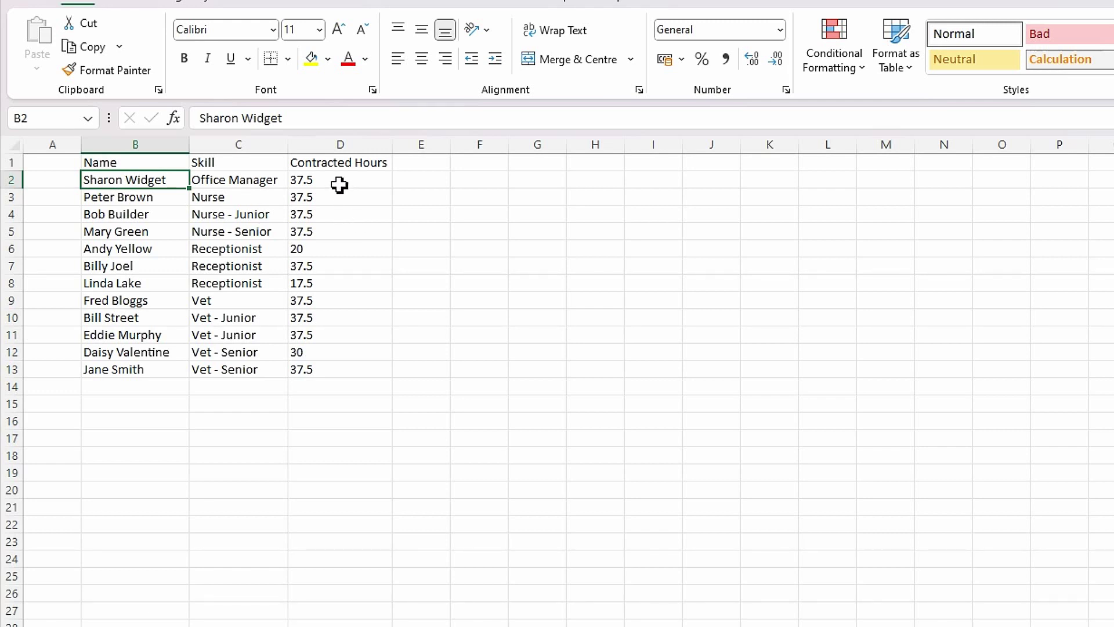
{"action": "left_click_drag", "start_coordinate": [335, 182], "coordinate": [333, 371]}
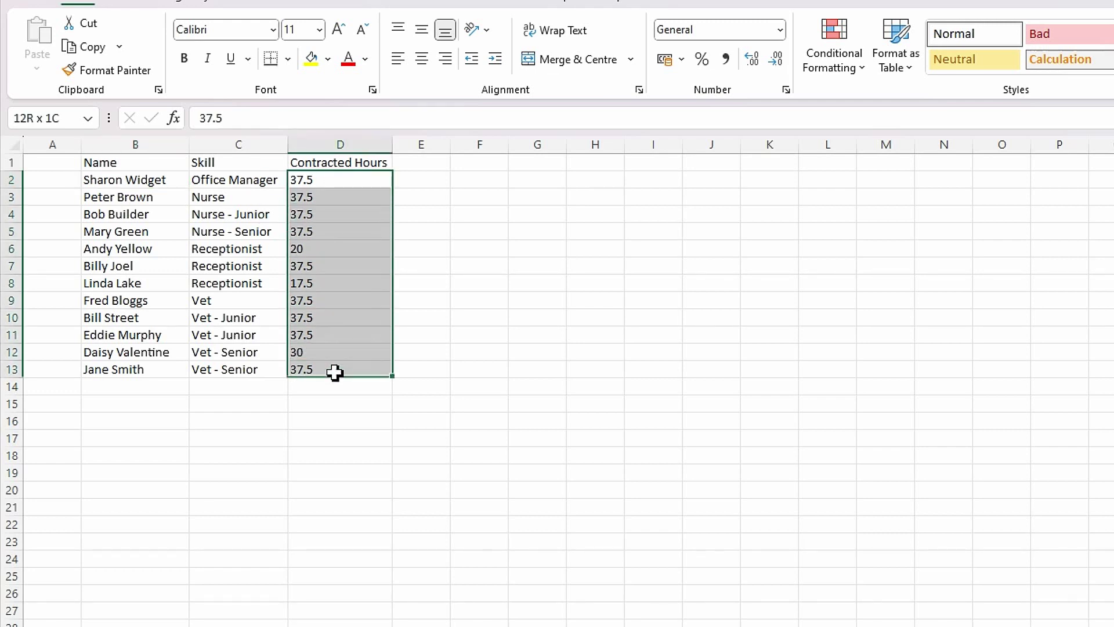
{"action": "left_click", "coordinate": [779, 30]}
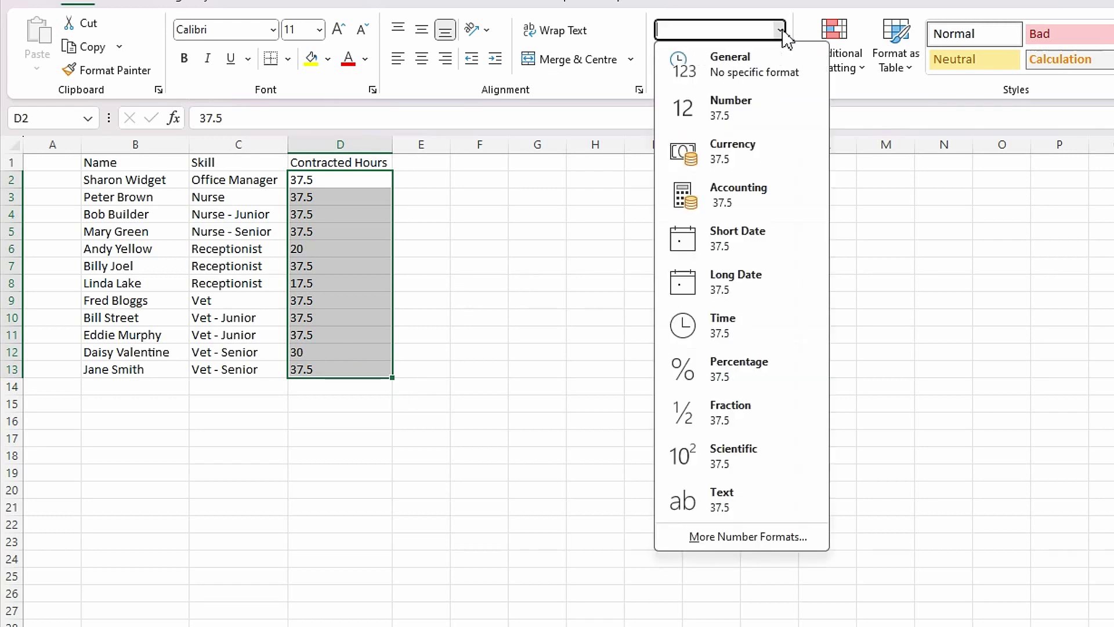
{"action": "key", "text": "Escape"}
{"action": "left_click", "coordinate": [446, 289]}
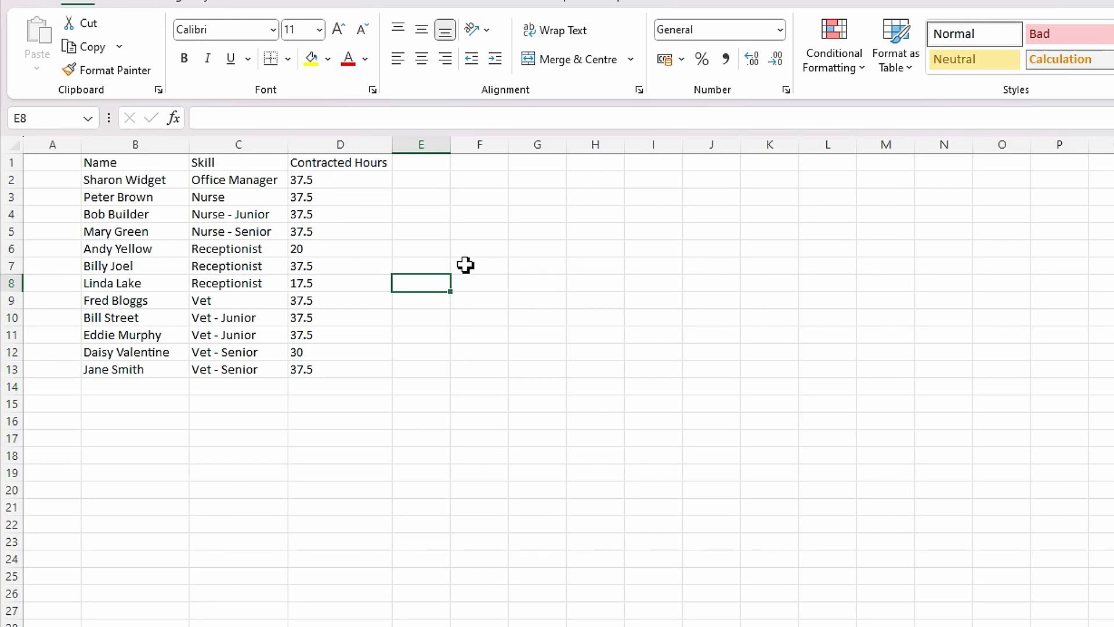
Enter 1 in helper cell F2 and copy it
{"action": "left_click", "coordinate": [473, 183]}
{"action": "type", "text": "1"}
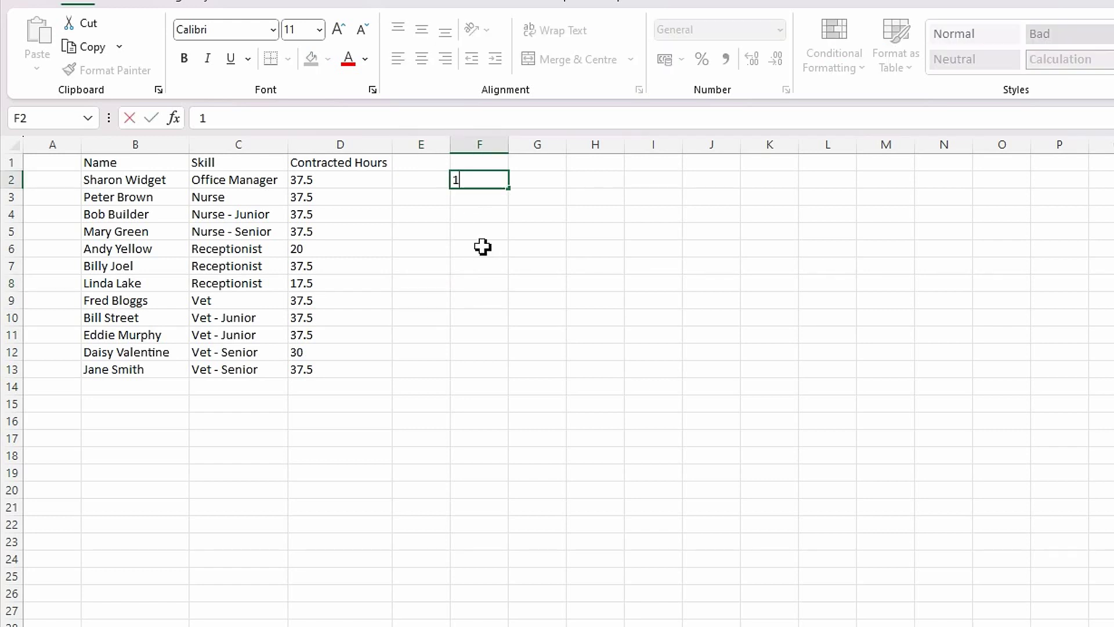
{"action": "key", "text": "Return"}
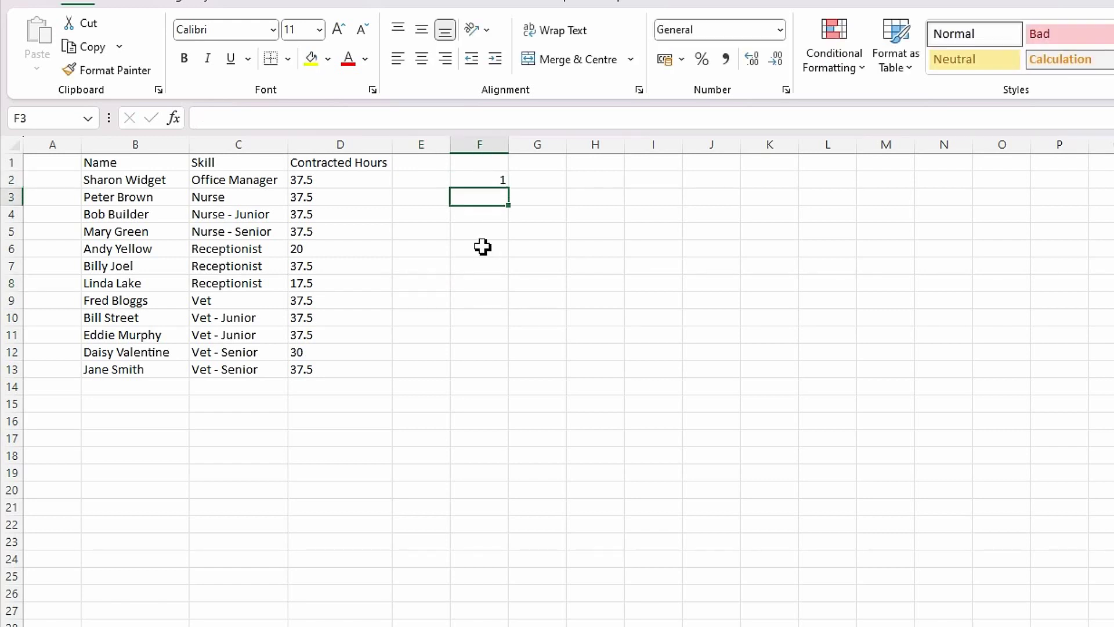
{"action": "left_click", "coordinate": [491, 181]}
{"action": "key", "text": "ctrl+c"}
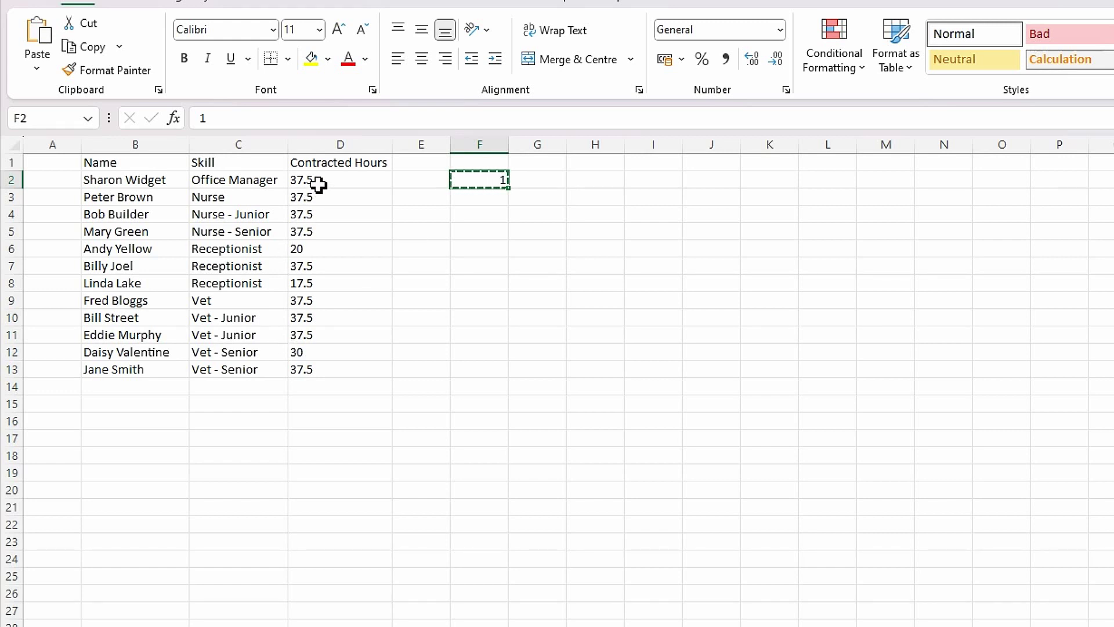
Select the hours in D2:D13 and choose Multiply in Paste Special
{"action": "left_click_drag", "start_coordinate": [318, 184], "coordinate": [333, 371]}
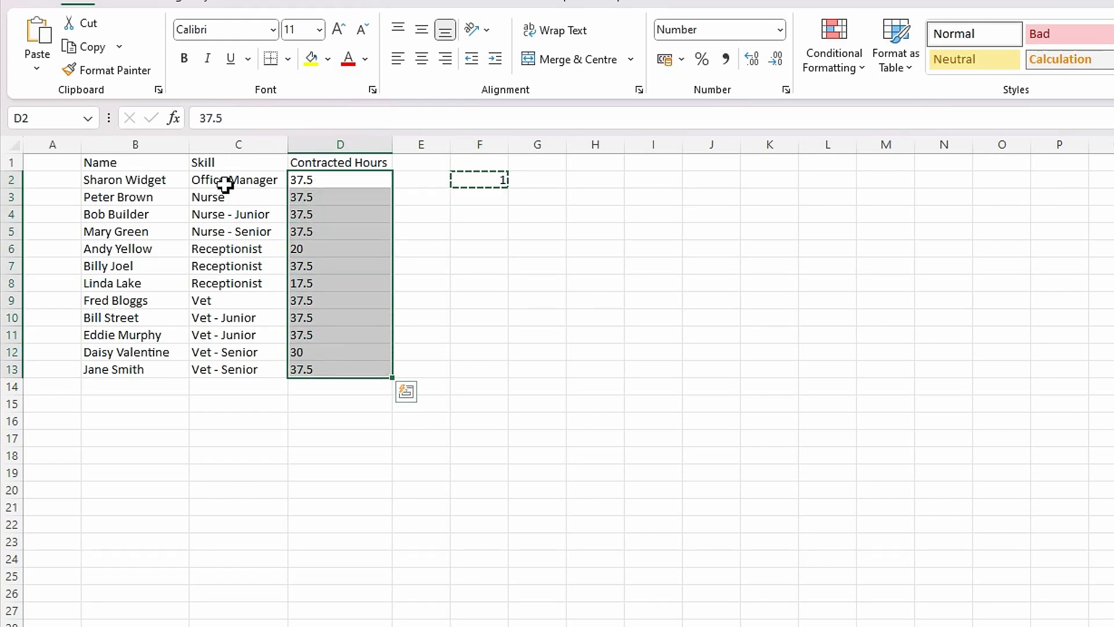
{"action": "left_click", "coordinate": [38, 69]}
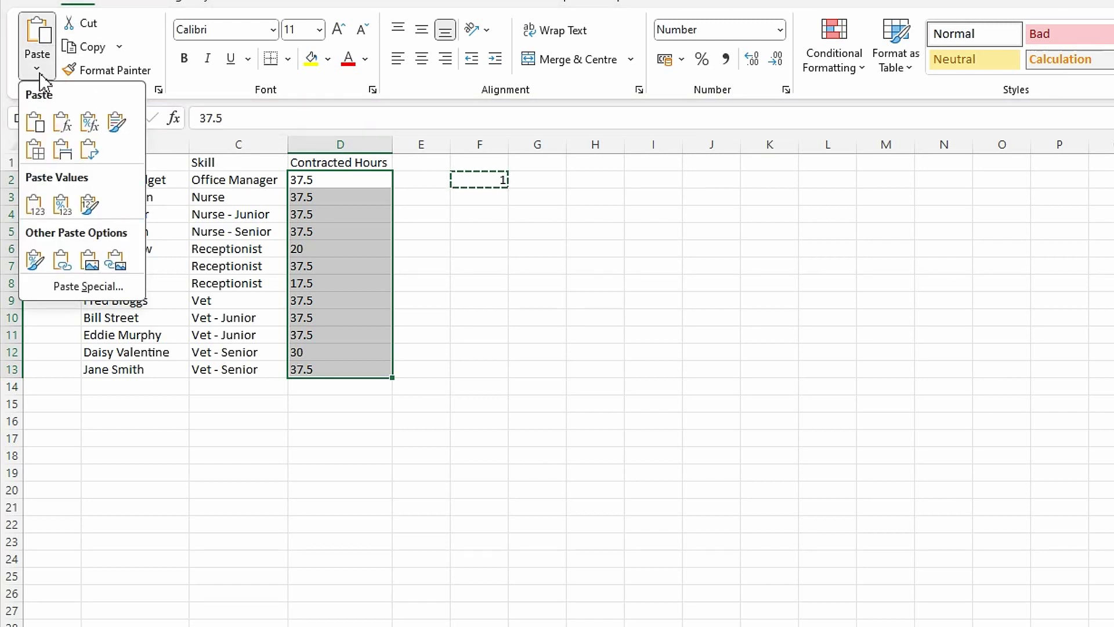
{"action": "left_click", "coordinate": [81, 290]}
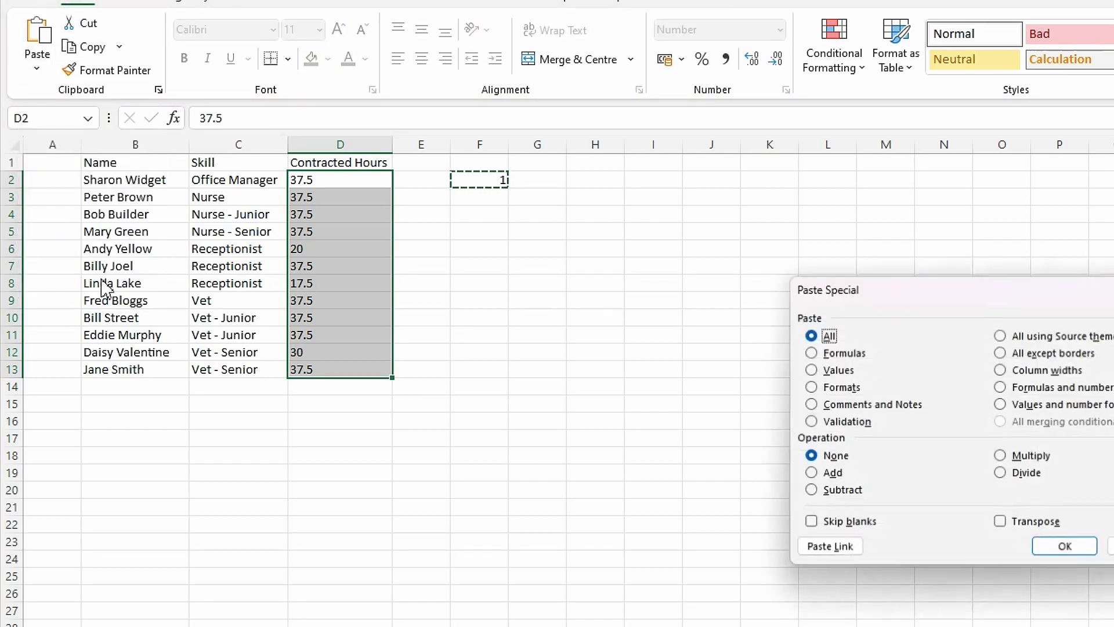
{"action": "left_click", "coordinate": [1002, 457]}
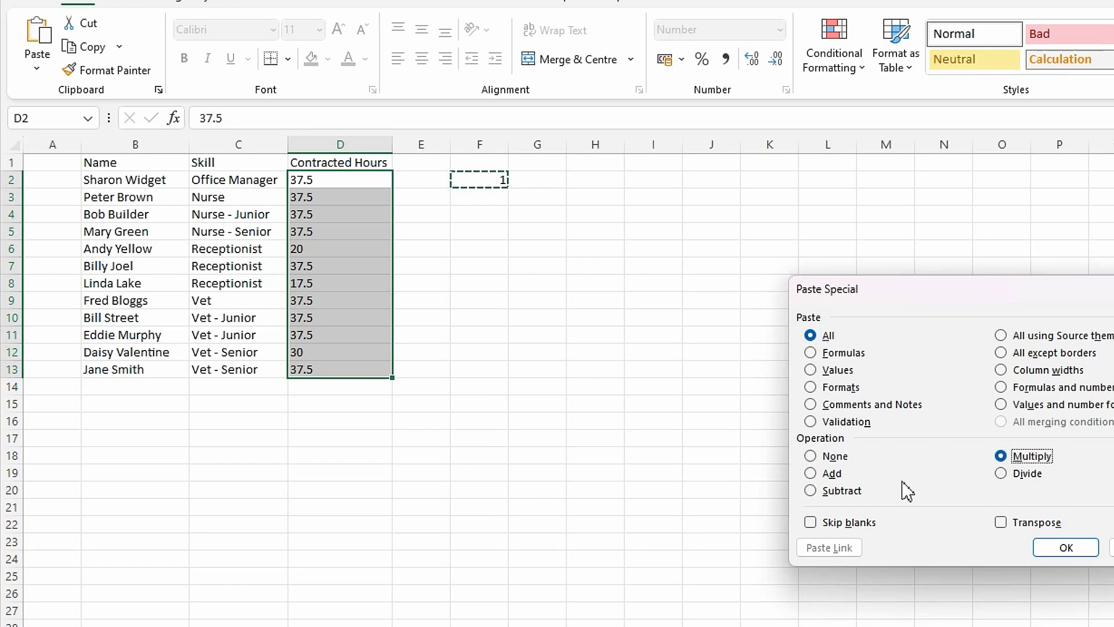
Apply the multiply so D2:D13 hours become numbers, then clear the helper 1 in F2
{"action": "left_click", "coordinate": [1054, 554]}
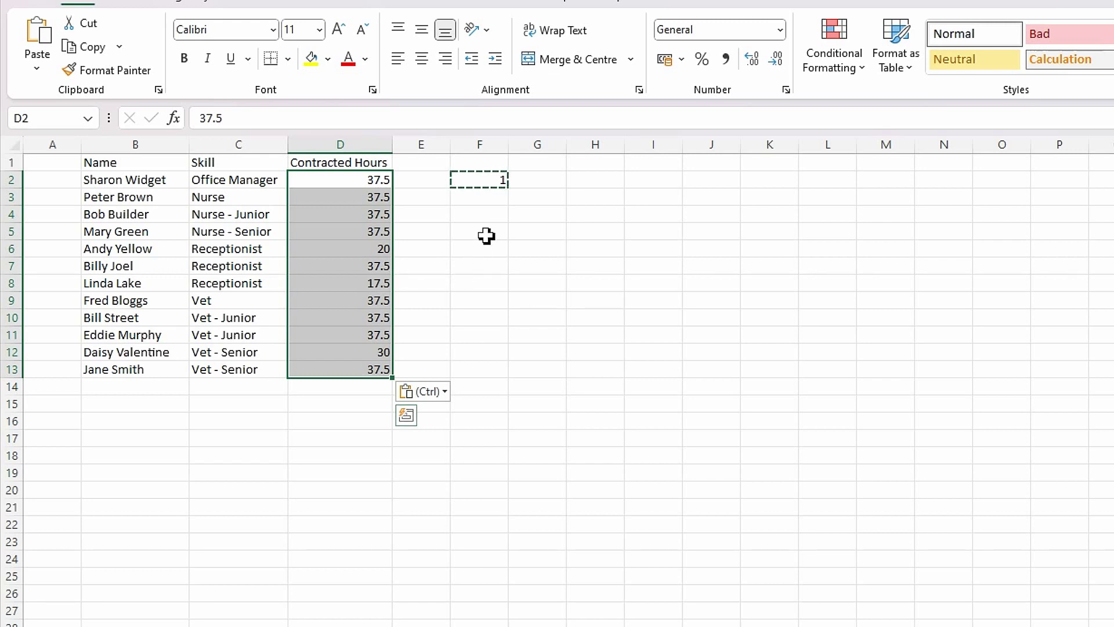
{"action": "left_click", "coordinate": [495, 180]}
{"action": "key", "text": "Escape"}
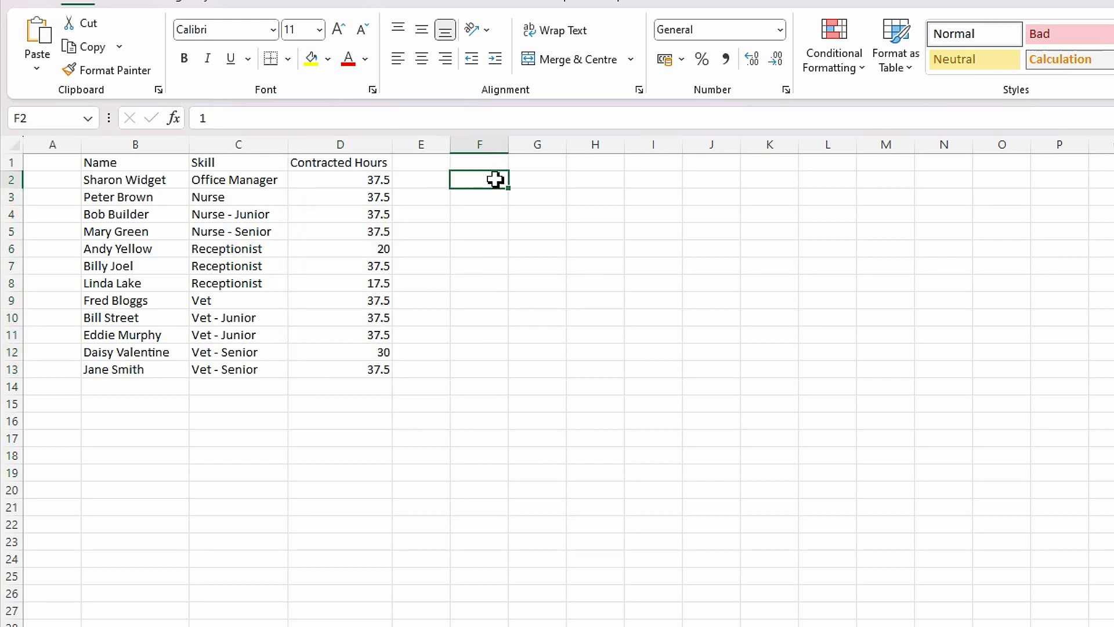
{"action": "left_click", "coordinate": [365, 182]}
Apply the two-decimal Number format to Contracted Hours D2:D13, showing values like 37.50 and 20.00
{"action": "left_click_drag", "start_coordinate": [365, 198], "coordinate": [372, 364]}
{"action": "left_click", "coordinate": [779, 30]}
{"action": "left_click", "coordinate": [748, 107]}
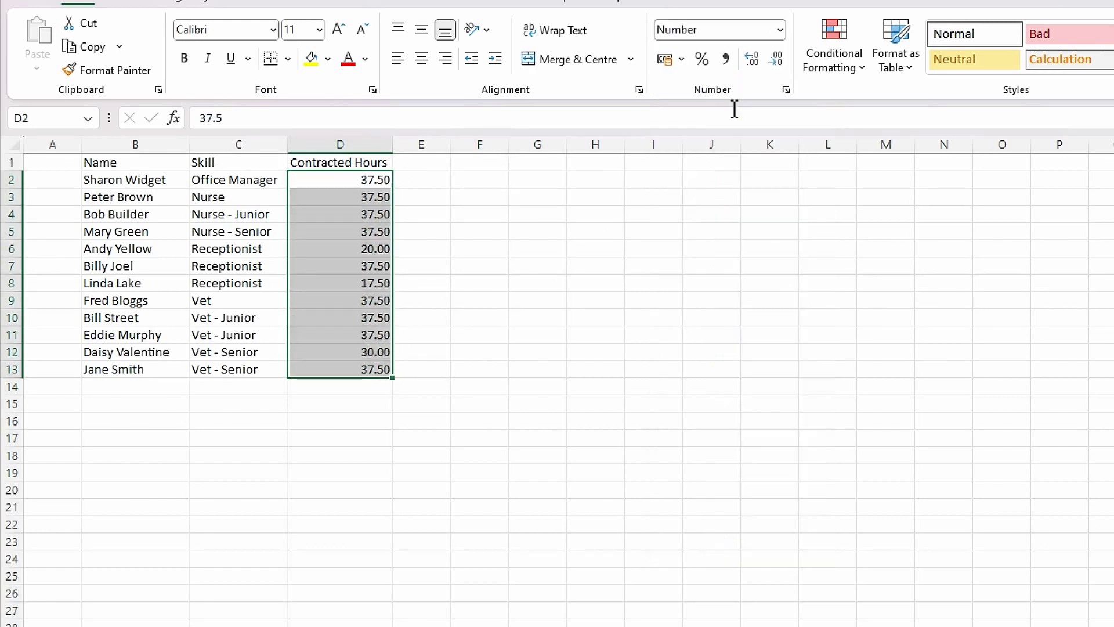
{"action": "left_click", "coordinate": [446, 322]}
{"action": "left_click", "coordinate": [120, 181]}
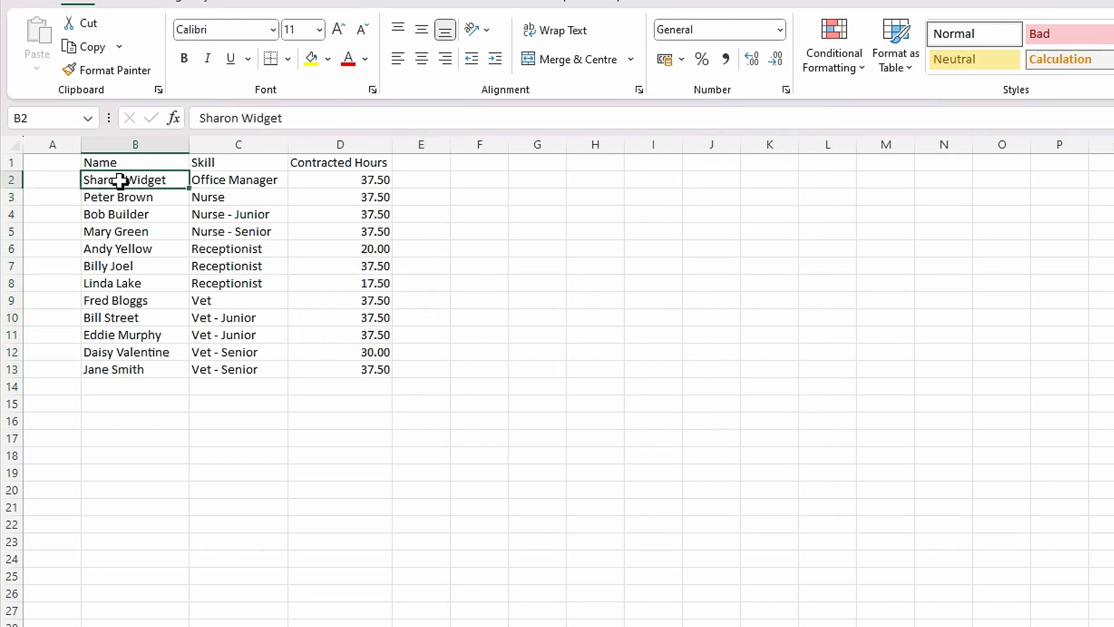
Create a table from B1:D13 with headers and rename it from Table1 to TableTeam
{"action": "key", "text": "ctrl+t"}
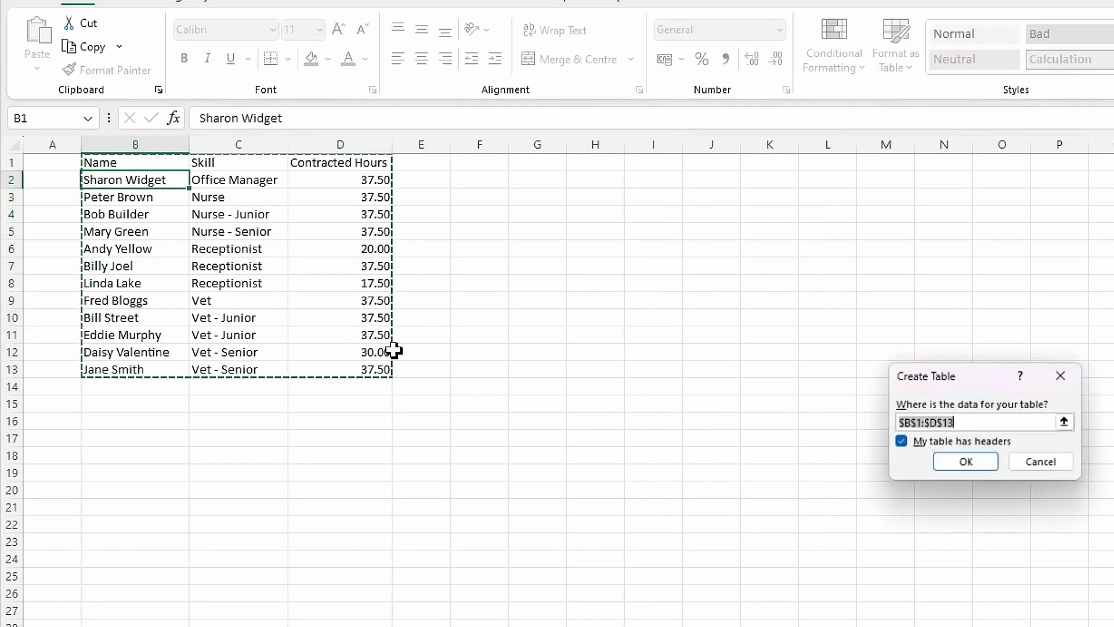
{"action": "left_click", "coordinate": [969, 465]}
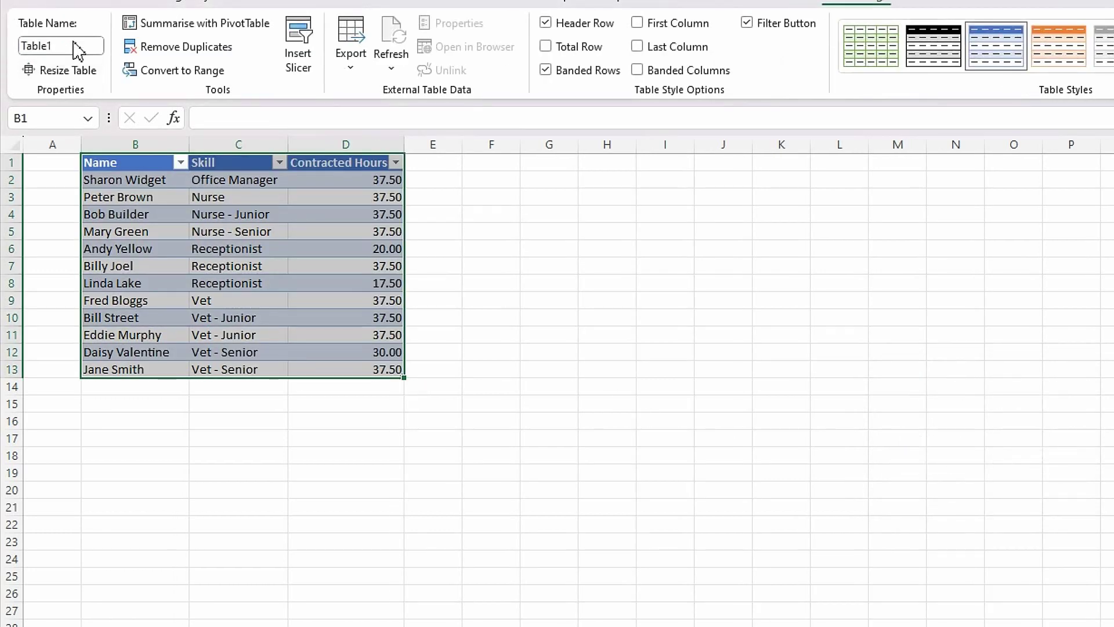
{"action": "left_click", "coordinate": [77, 45]}
{"action": "left_click", "coordinate": [78, 45]}
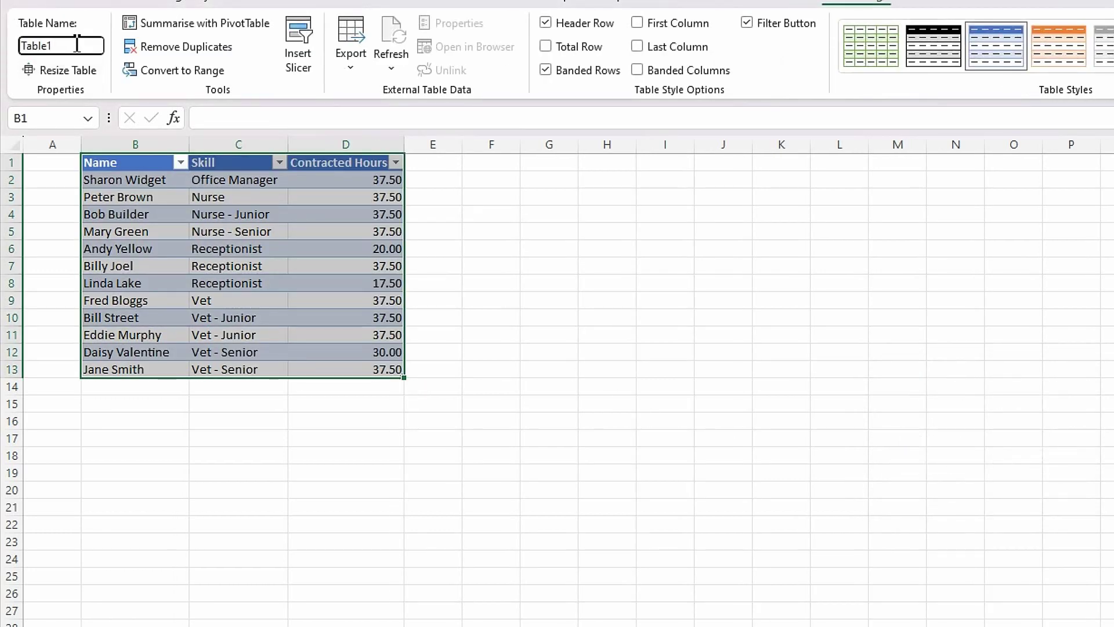
{"action": "key", "text": "BackSpace"}
{"action": "type", "text": "Team"}
{"action": "key", "text": "Return"}
{"action": "left_click", "coordinate": [503, 267]}
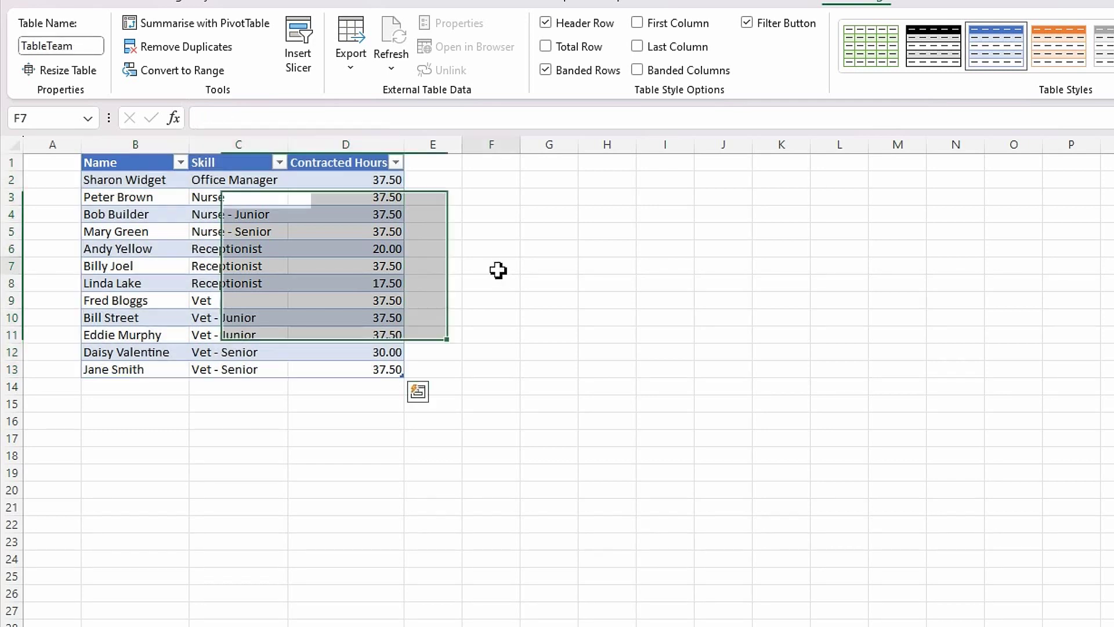